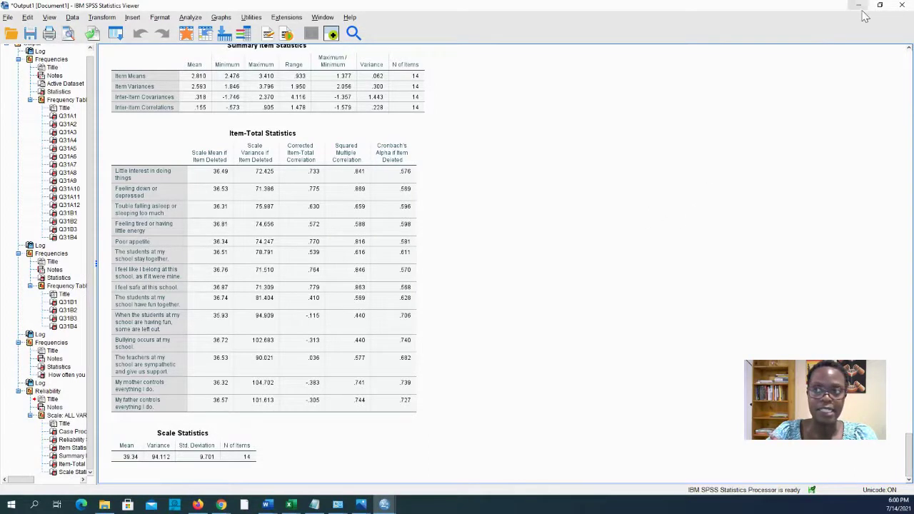
Minimize the Output Viewer and Syntax Editor and bring up Analyze > Descriptive Statistics
left_click(859, 6)
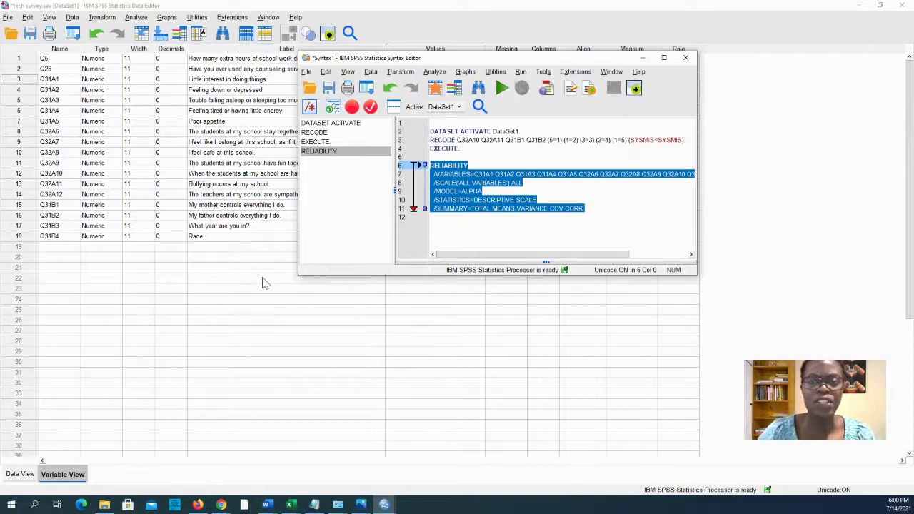
left_click(641, 57)
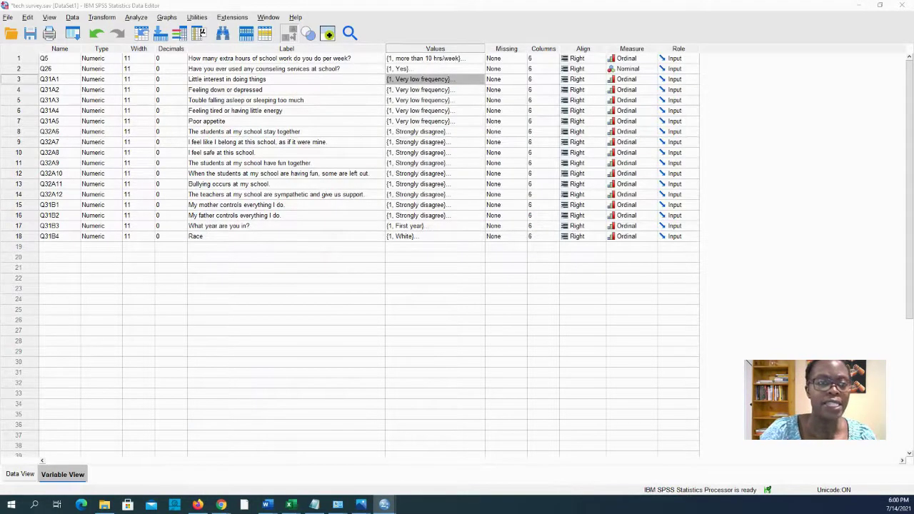
left_click(136, 17)
mouse_move(171, 57)
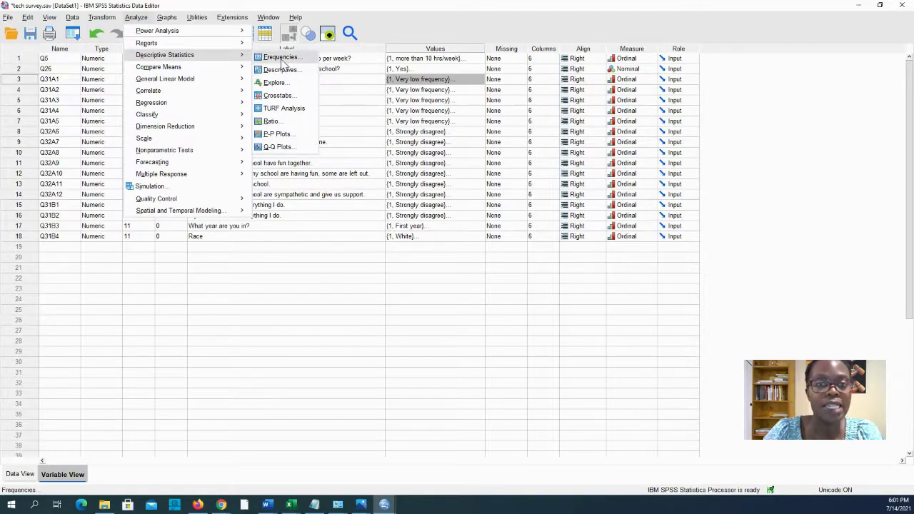
Run Frequencies on all 18 variables, Q5 through Race, via pasted and run syntax
left_click(282, 58)
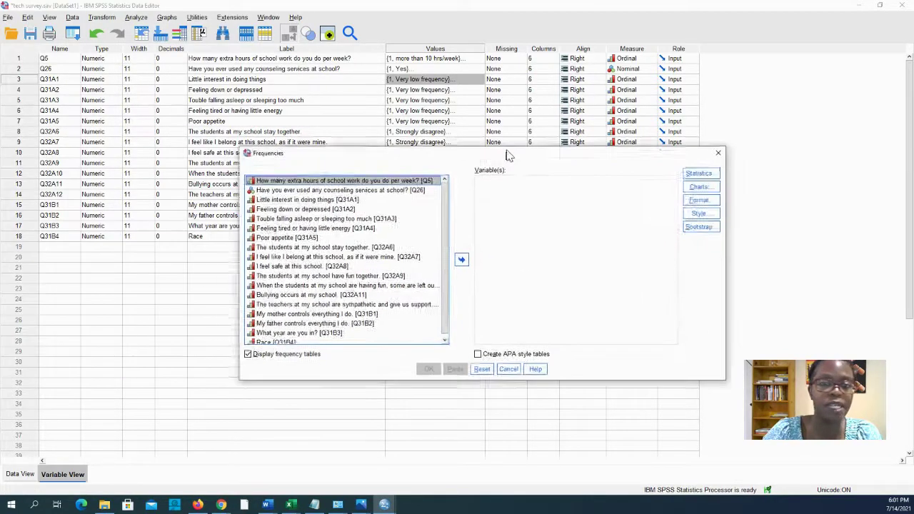
scroll(340, 286, "down", 1)
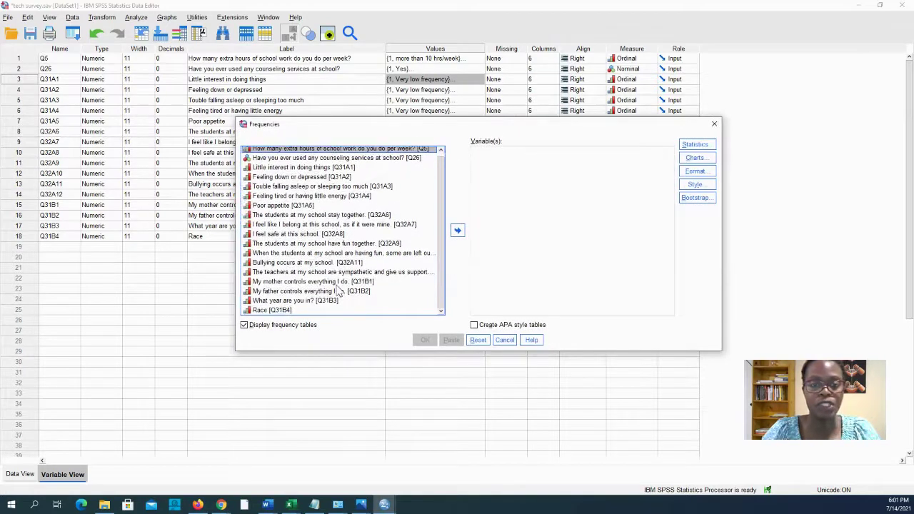
left_click(303, 310, "shift")
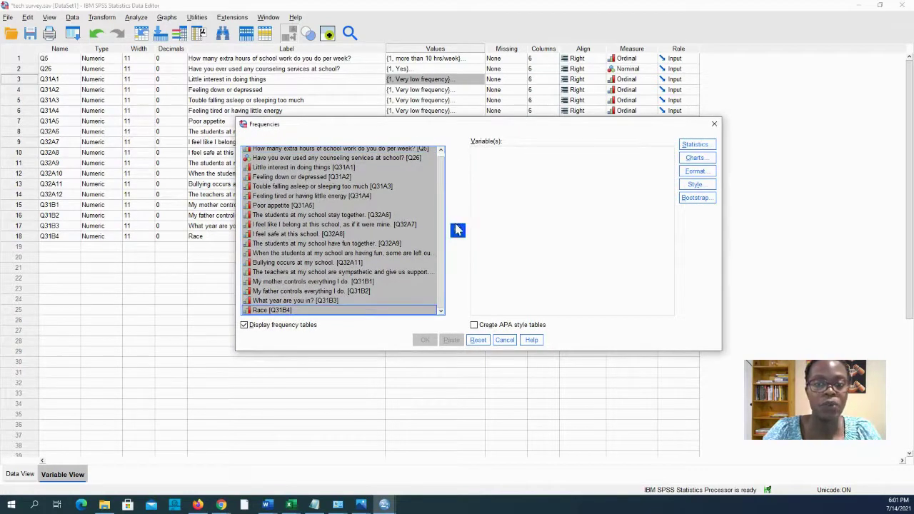
left_click(458, 232)
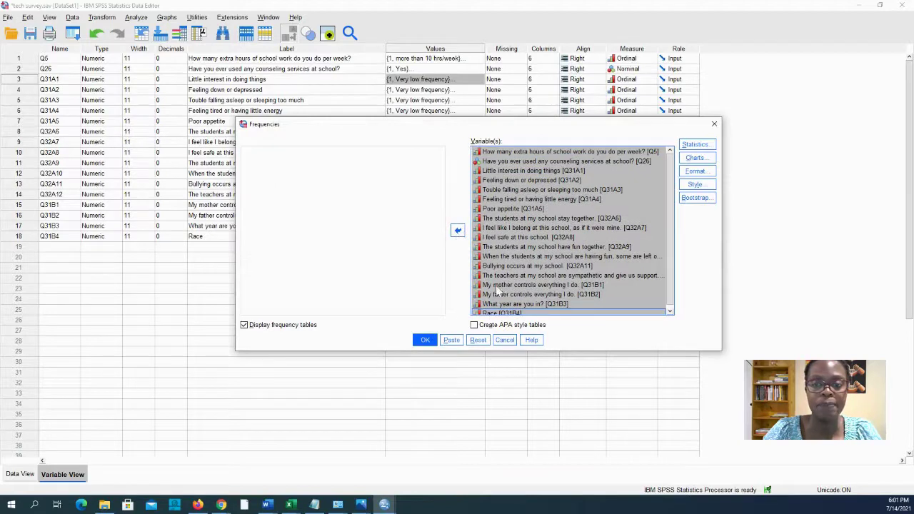
left_click(452, 341)
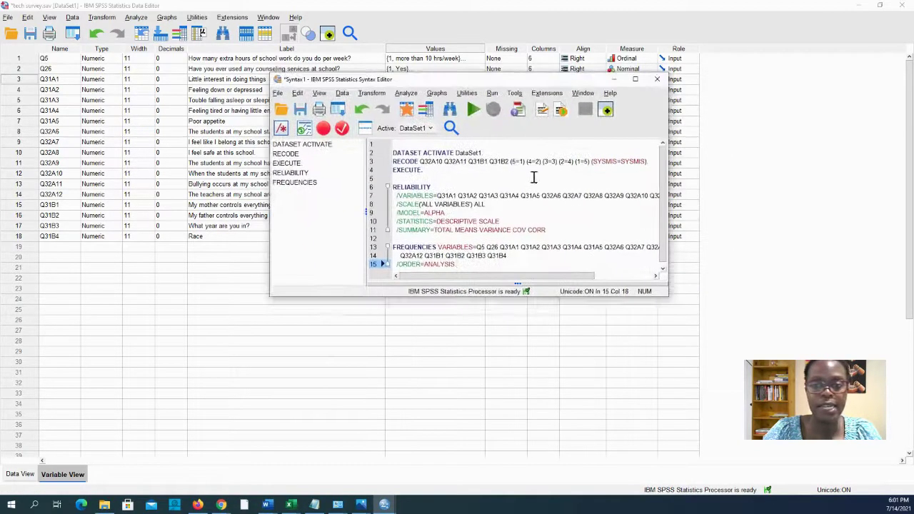
left_click_drag(475, 261, 330, 237)
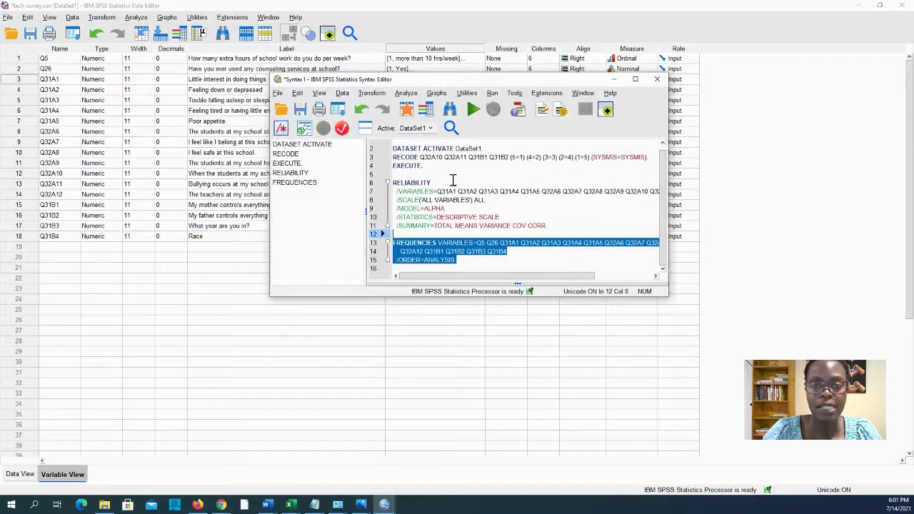
left_click(473, 110)
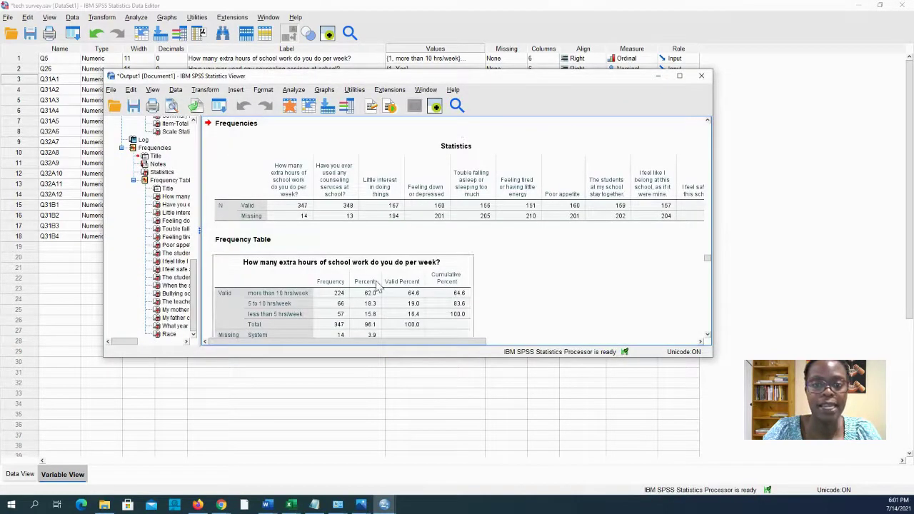
Select the extra hours of school work per week frequency table in the output
scroll(377, 284, "down", 1)
scroll(377, 284, "down", 1)
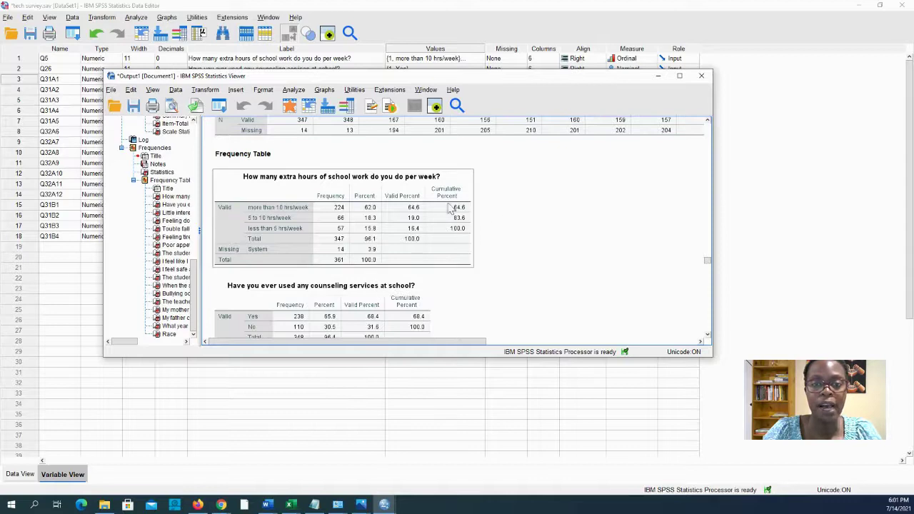
left_click(496, 207)
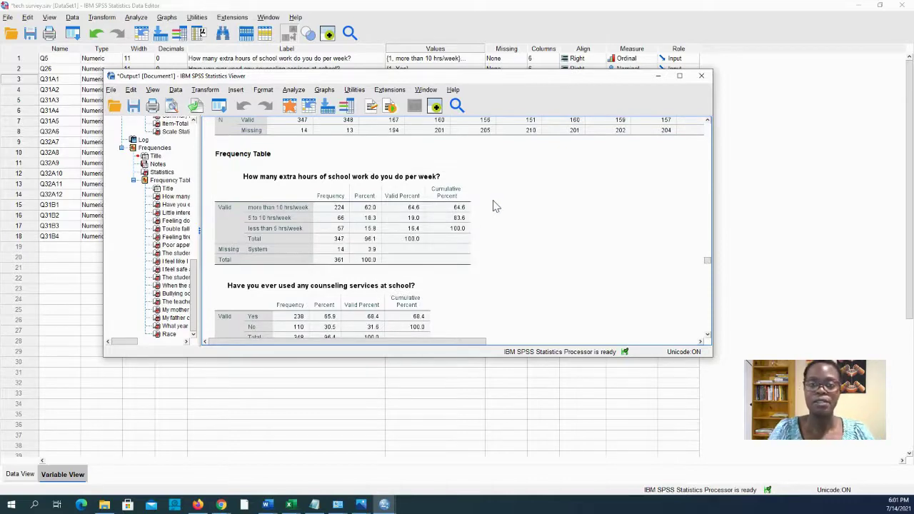
scroll(496, 206, "down", 2)
scroll(493, 206, "up", 2)
left_click(407, 191)
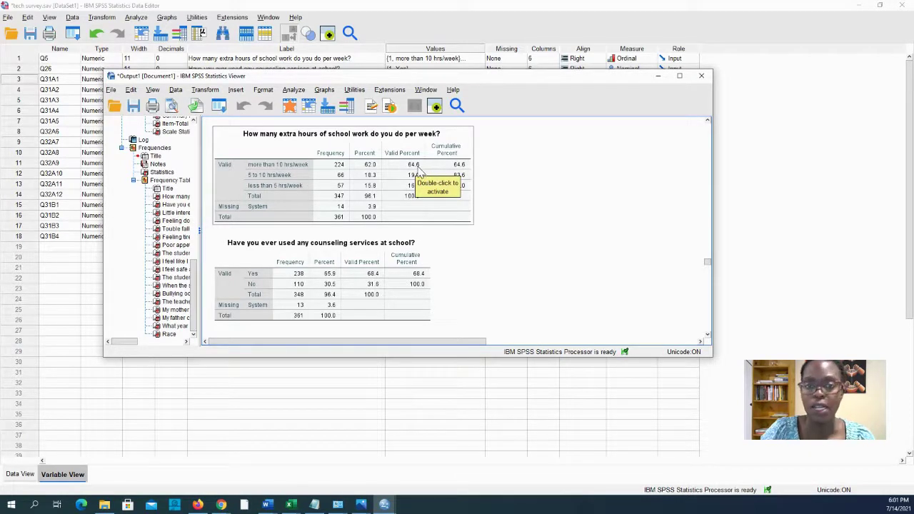
Scroll through the output to review the frequency tables for the survey items
scroll(420, 172, "down", 1)
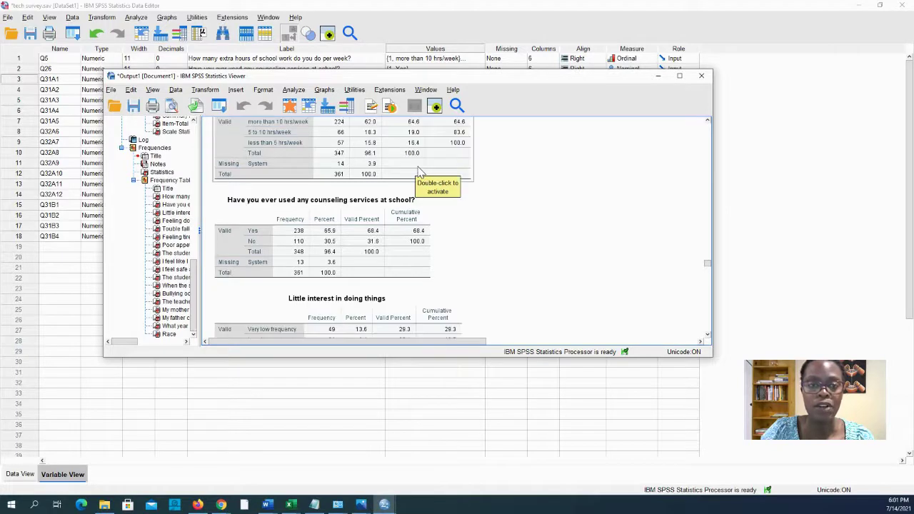
scroll(420, 171, "up", 1)
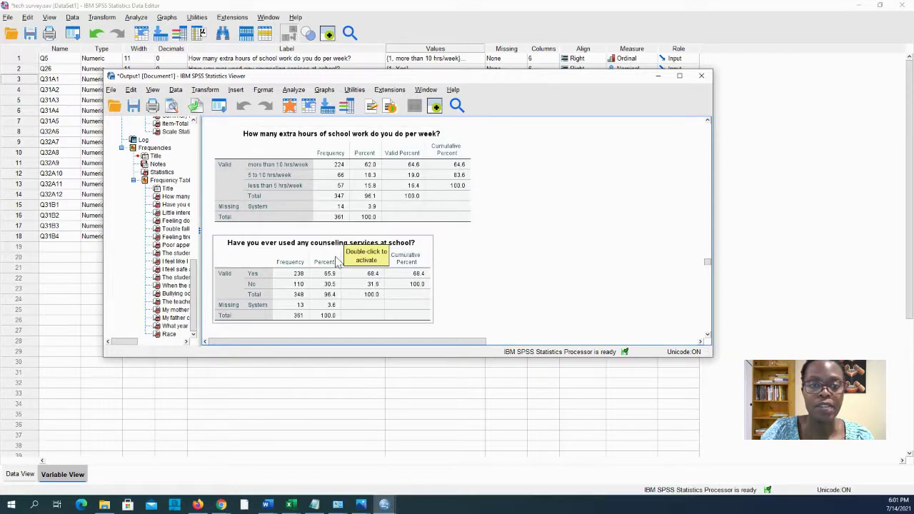
scroll(337, 263, "down", 1)
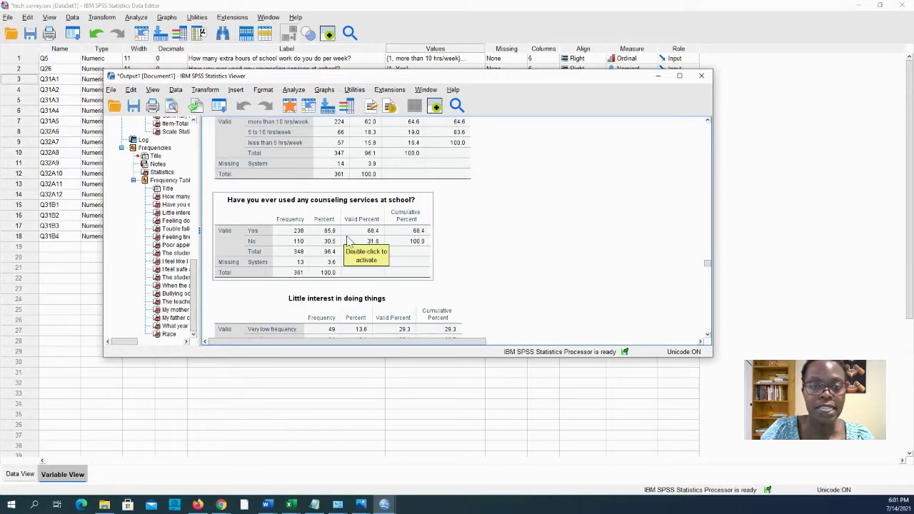
scroll(348, 241, "down", 1)
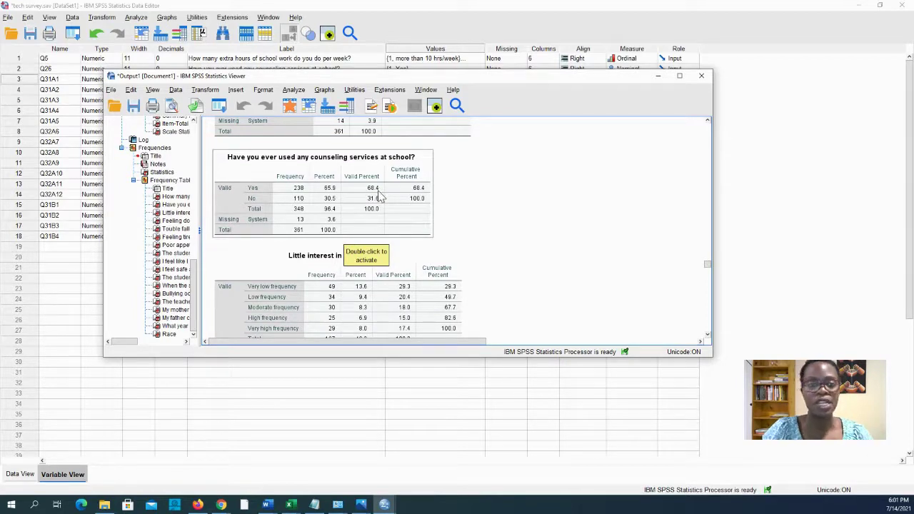
scroll(380, 201, "down", 2)
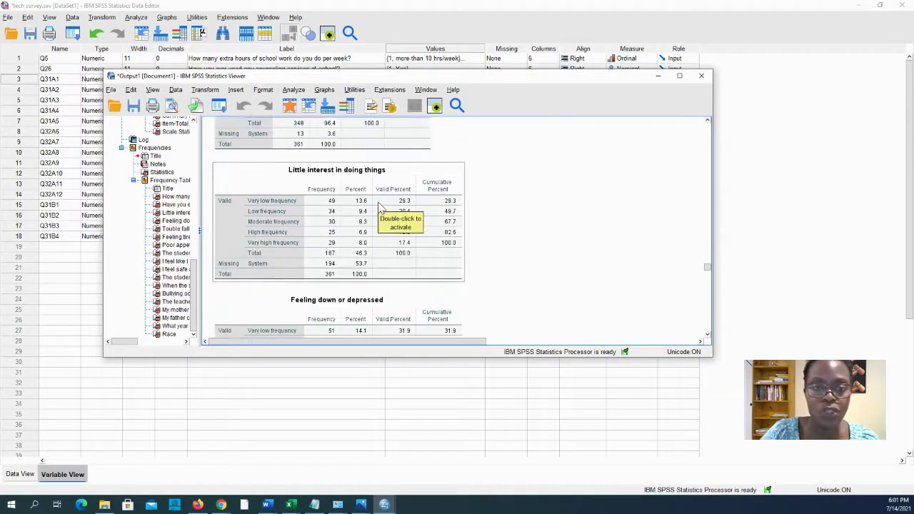
scroll(380, 205, "down", 1)
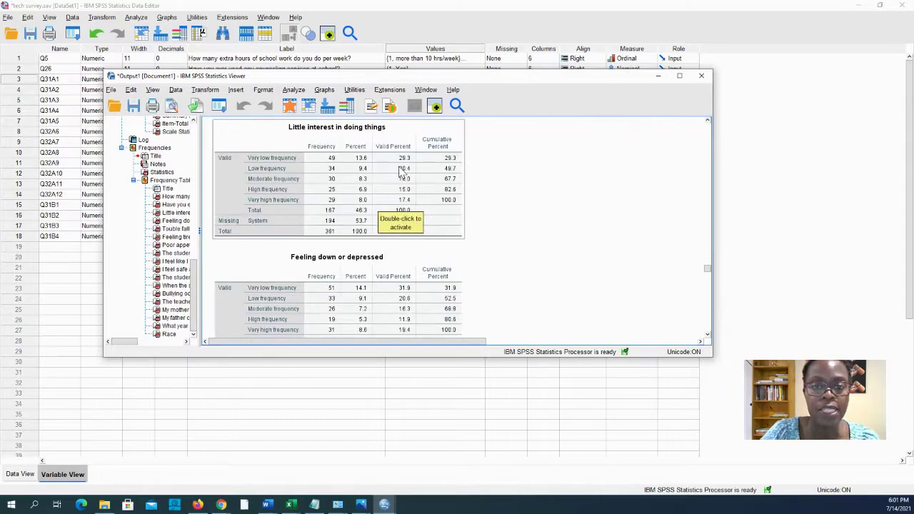
scroll(401, 172, "down", 1)
scroll(402, 171, "up", 1)
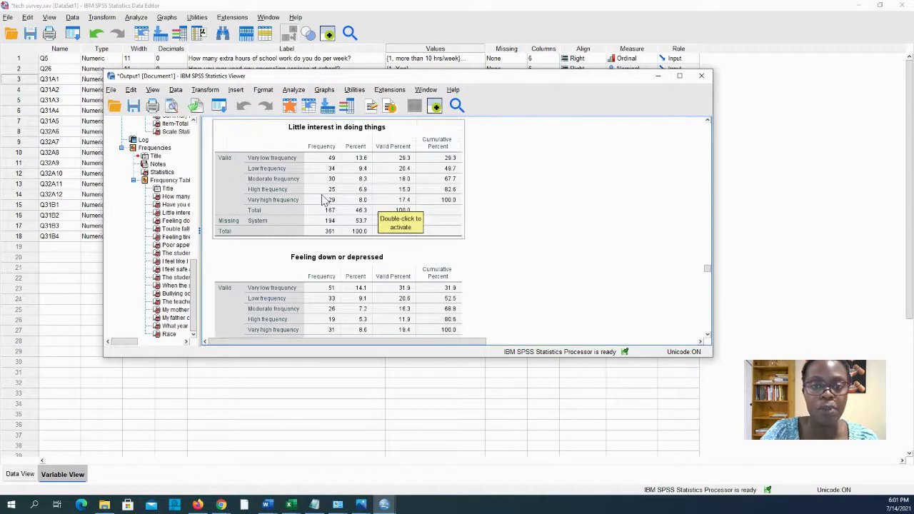
scroll(327, 219, "down", 1)
scroll(330, 224, "down", 1)
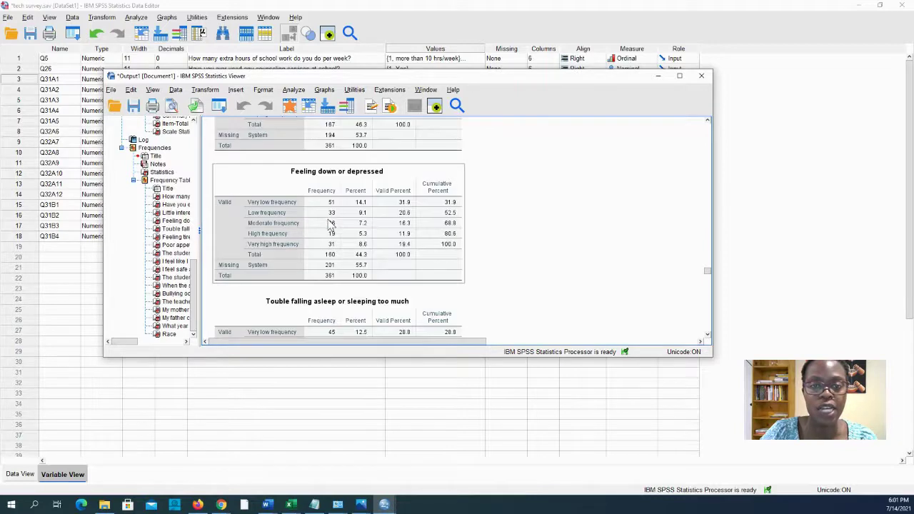
scroll(351, 203, "down", 3)
scroll(351, 205, "down", 2)
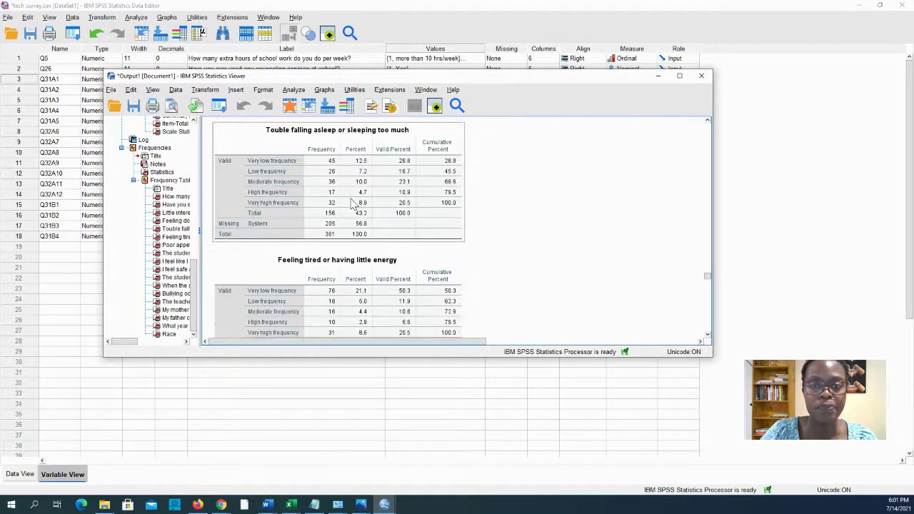
scroll(351, 205, "down", 10)
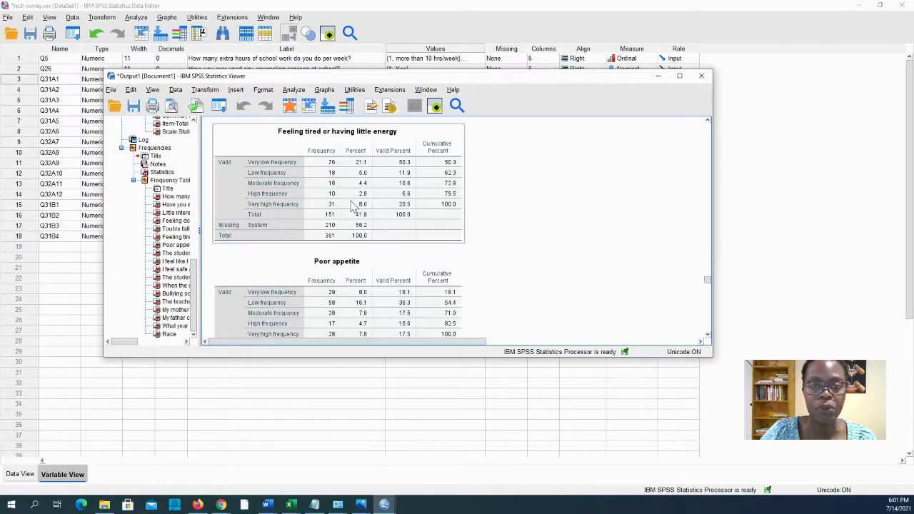
scroll(351, 205, "down", 4)
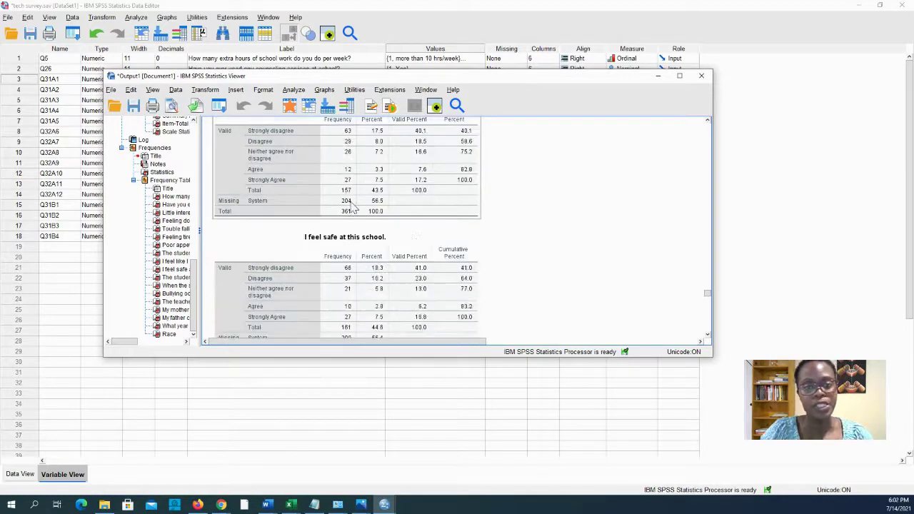
scroll(351, 205, "up", 6)
scroll(351, 205, "up", 3)
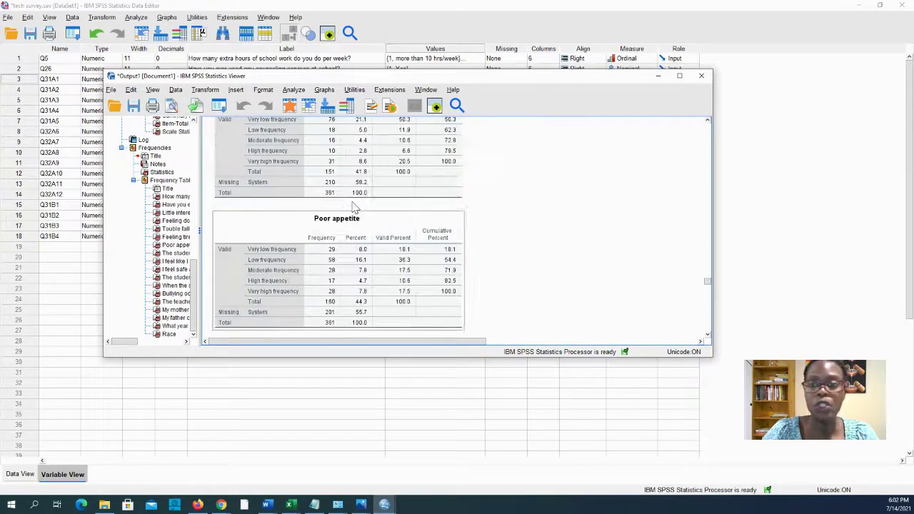
scroll(475, 157, "up", 15)
scroll(475, 161, "up", 5)
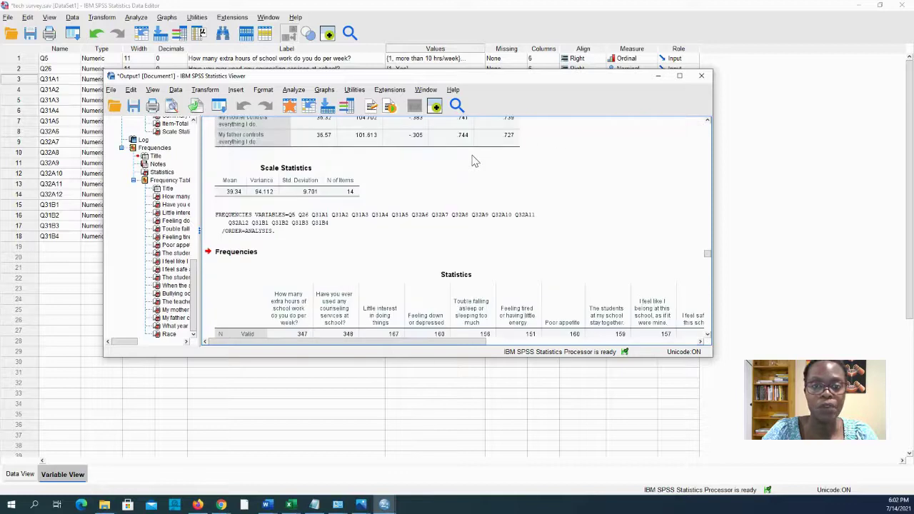
scroll(475, 161, "down", 5)
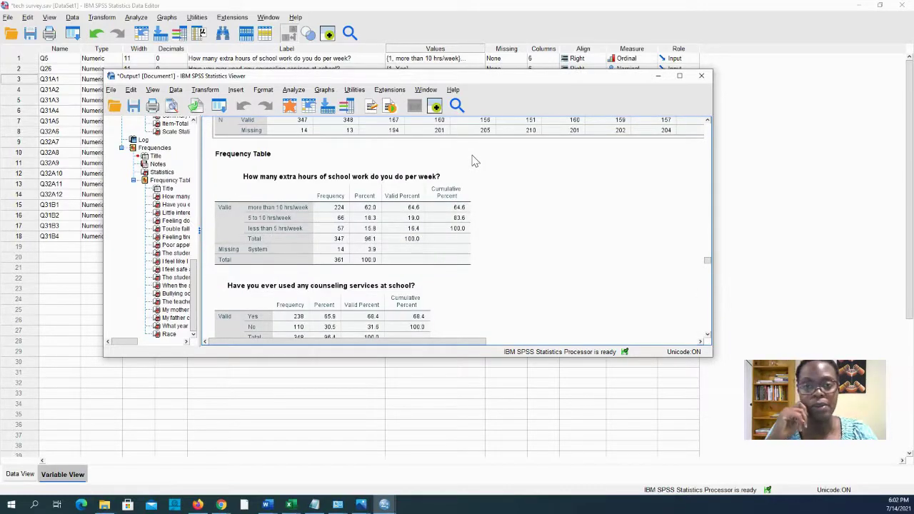
scroll(459, 176, "up", 1)
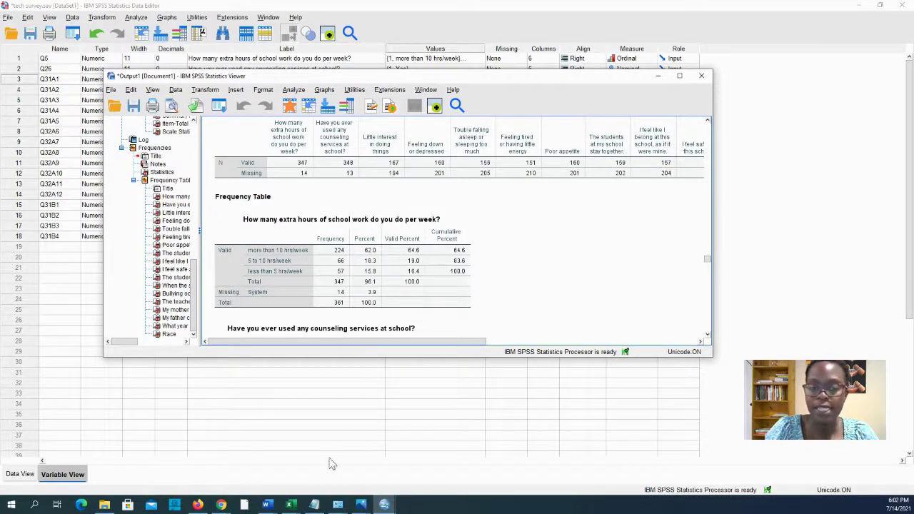
Get a blank Excel workbook ready, then bring the SPSS output viewer back to the front
mouse_move(293, 505)
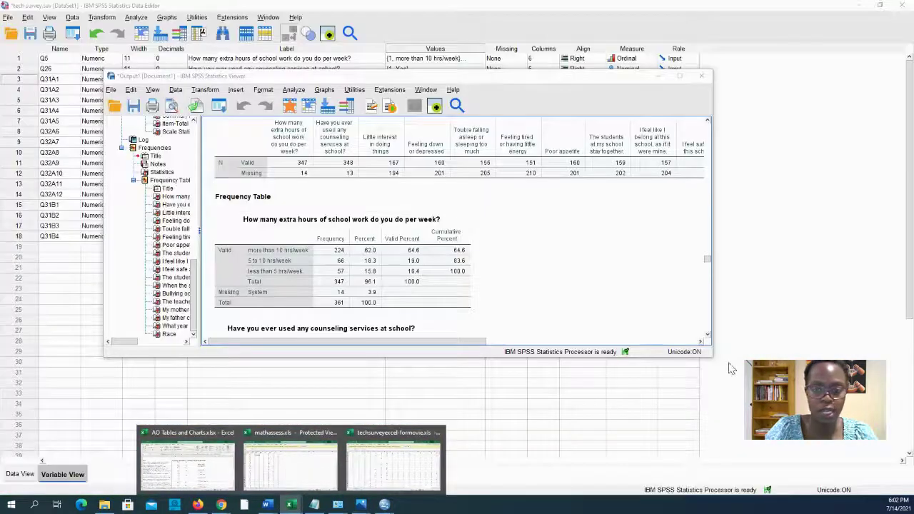
left_click(724, 432)
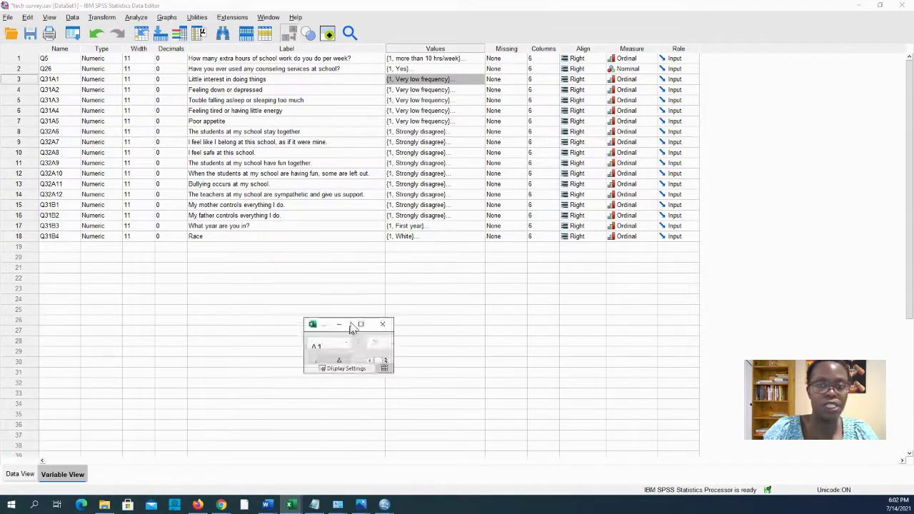
left_click(392, 264)
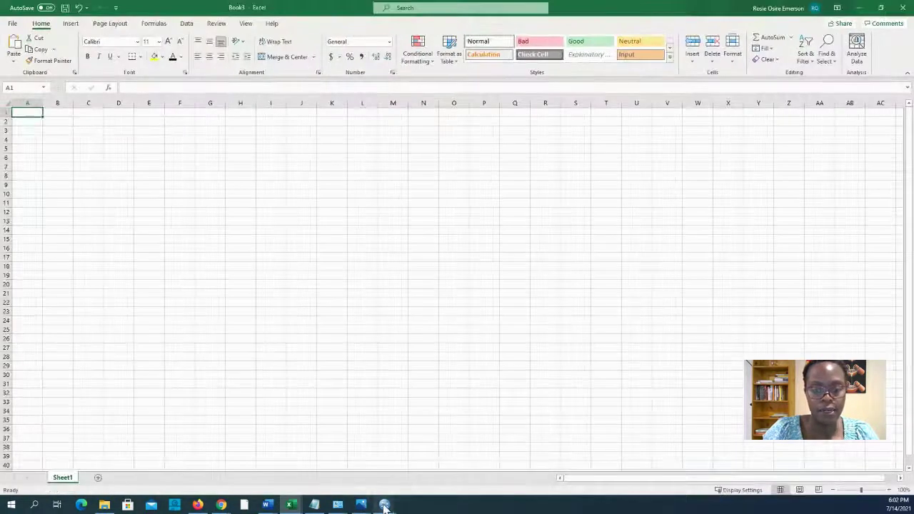
mouse_move(385, 504)
left_click(321, 457)
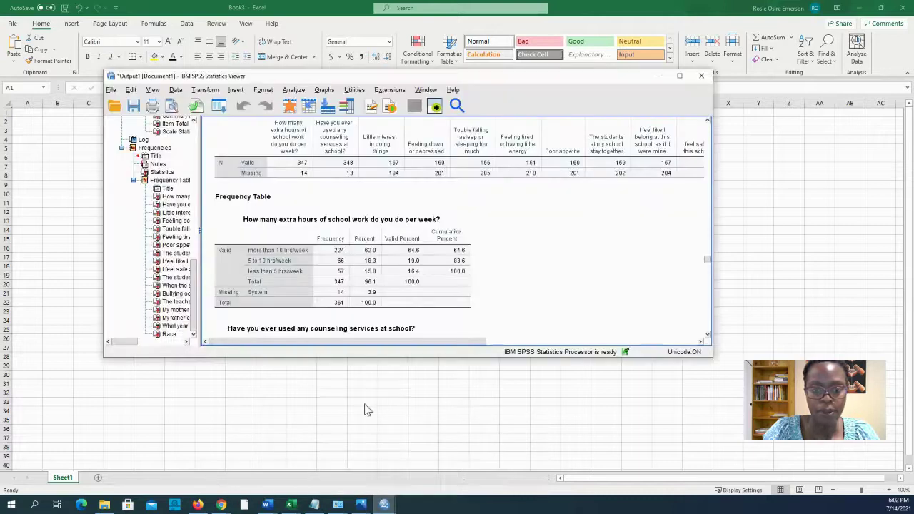
scroll(477, 307, "up", 1)
scroll(477, 306, "down", 1)
Copy the five tables from Little interest in doing things to Poor appetite into Excel's view
left_click(438, 281)
scroll(438, 281, "down", 10)
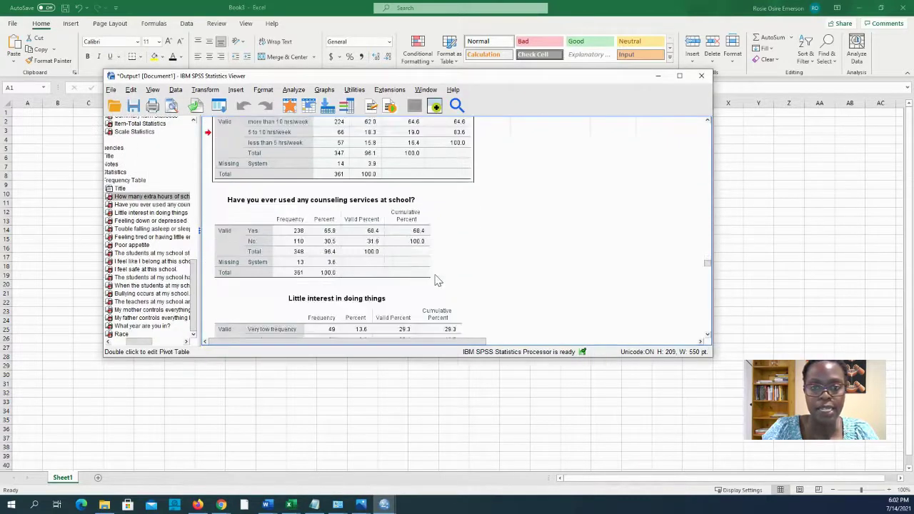
scroll(438, 281, "up", 12)
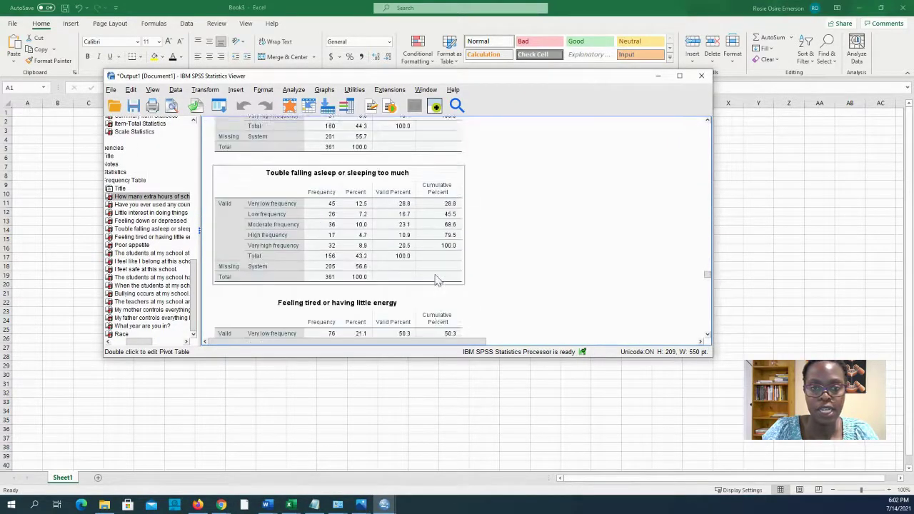
scroll(438, 280, "down", 5)
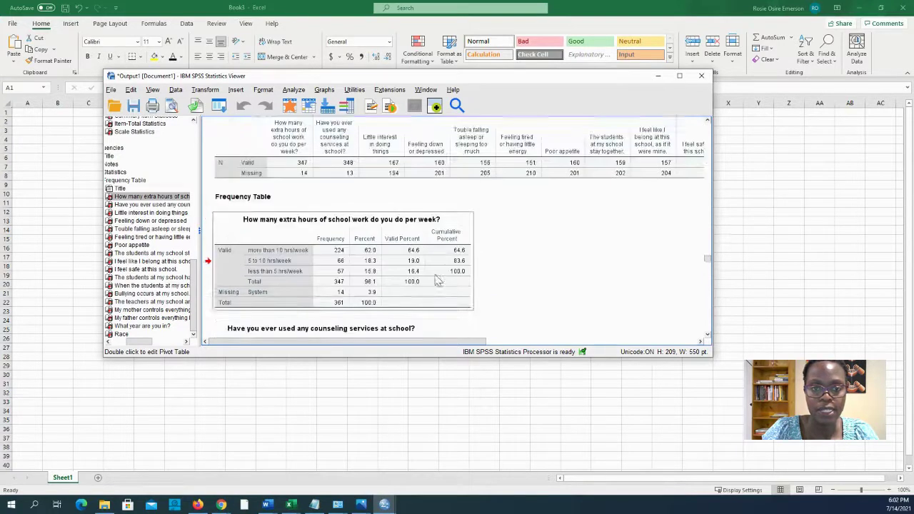
left_click(385, 271)
scroll(421, 279, "down", 9)
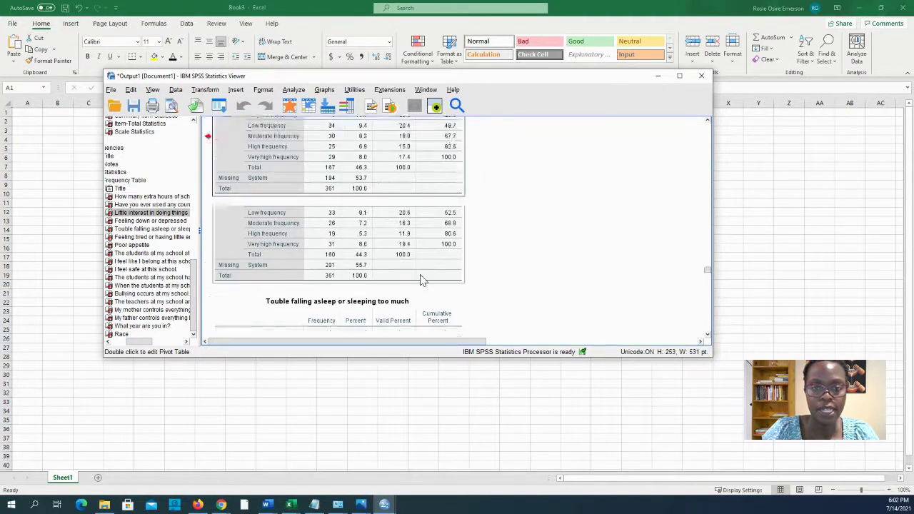
scroll(421, 280, "down", 8)
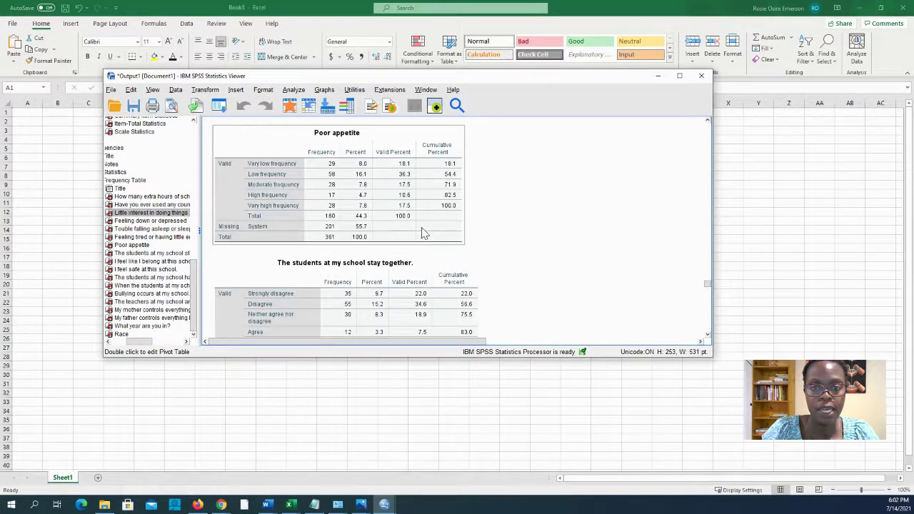
left_click(423, 227, "shift")
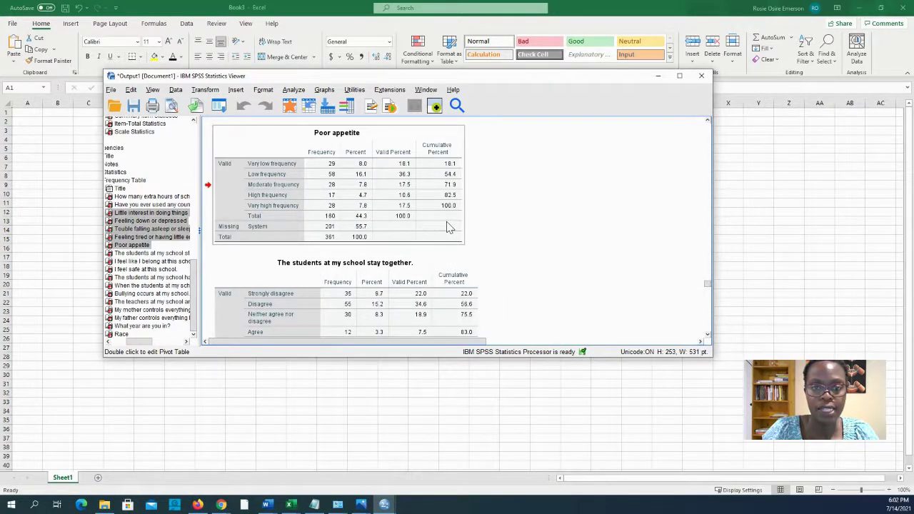
right_click(435, 218)
left_click(450, 237)
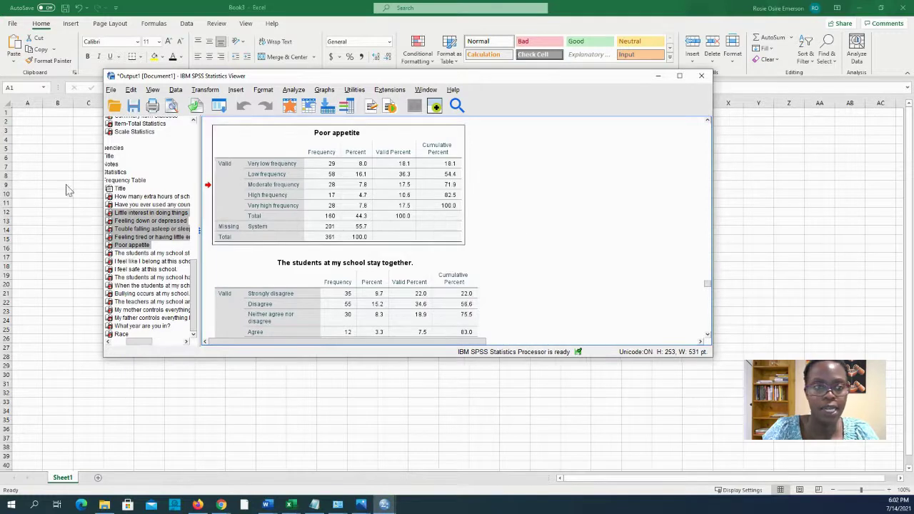
left_click(17, 114)
Paste the frequency tables at A1 and unmerge their merged title cells
key("ctrl+v")
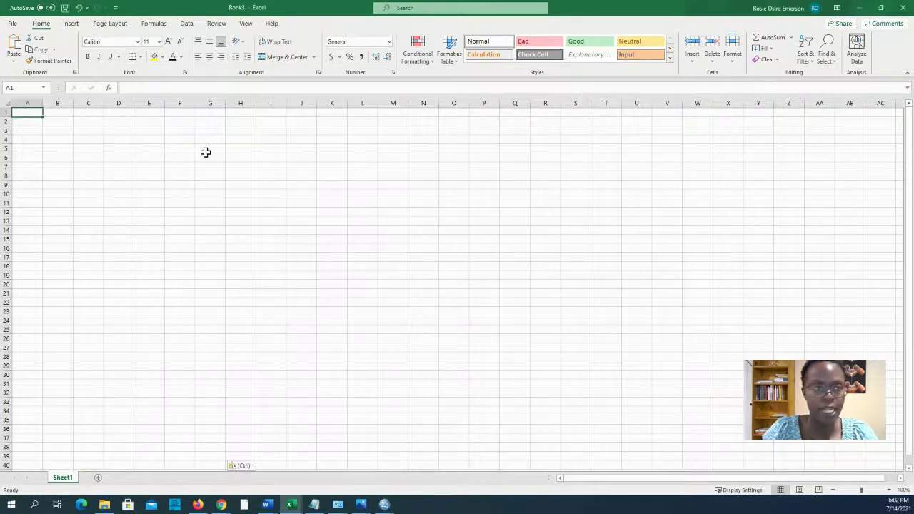
left_click(313, 56)
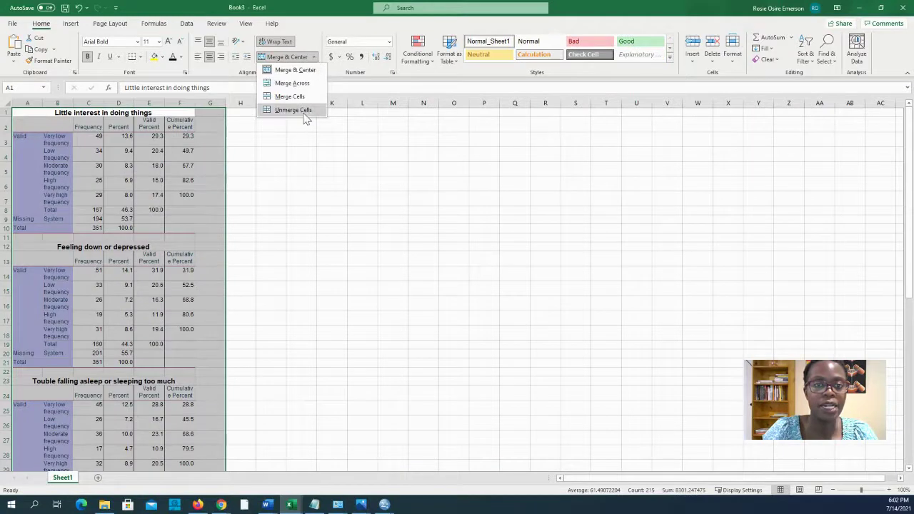
left_click(306, 111)
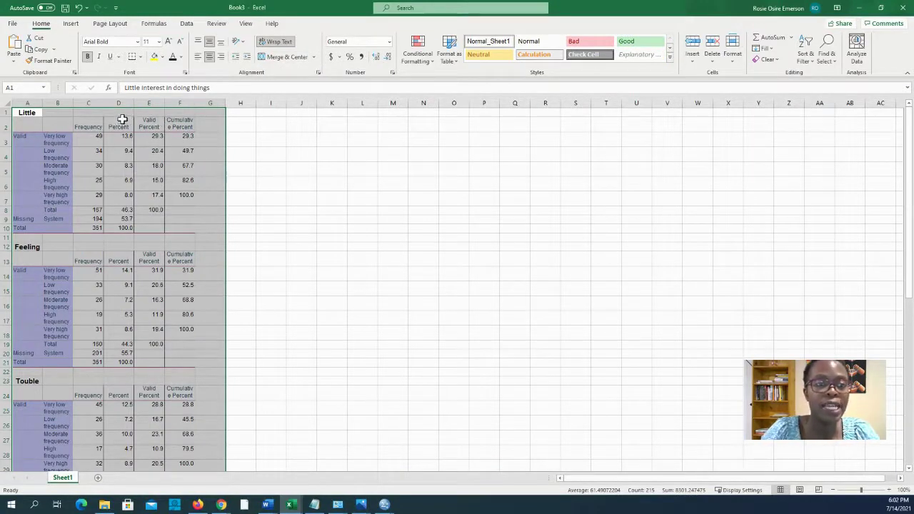
Delete the Frequency, Percent and Cumulative Percent columns (C:D and F), then undo it
left_click(107, 105)
left_click_drag(106, 104, 100, 104)
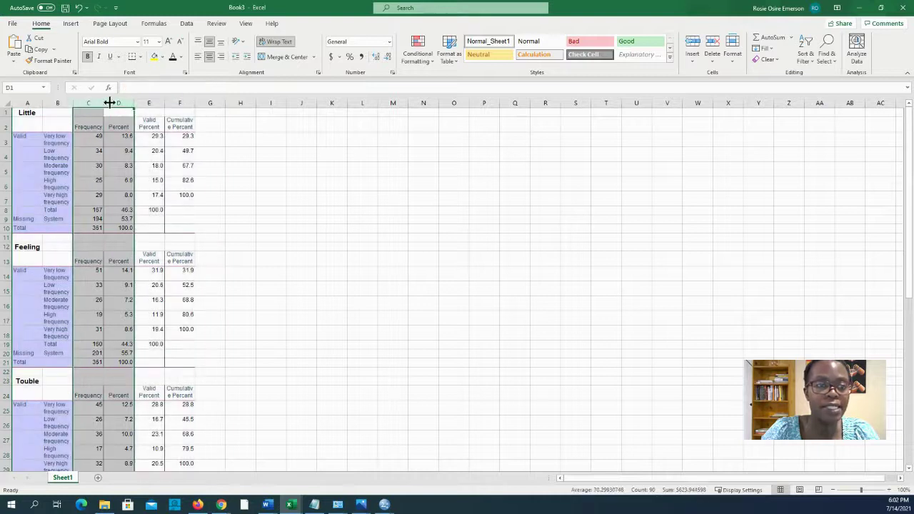
left_click(180, 104, "ctrl")
right_click(183, 108)
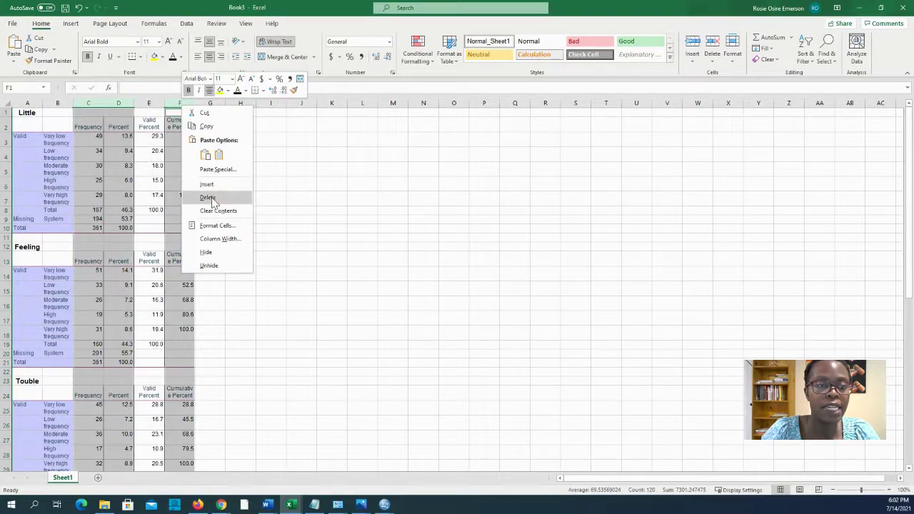
left_click(207, 197)
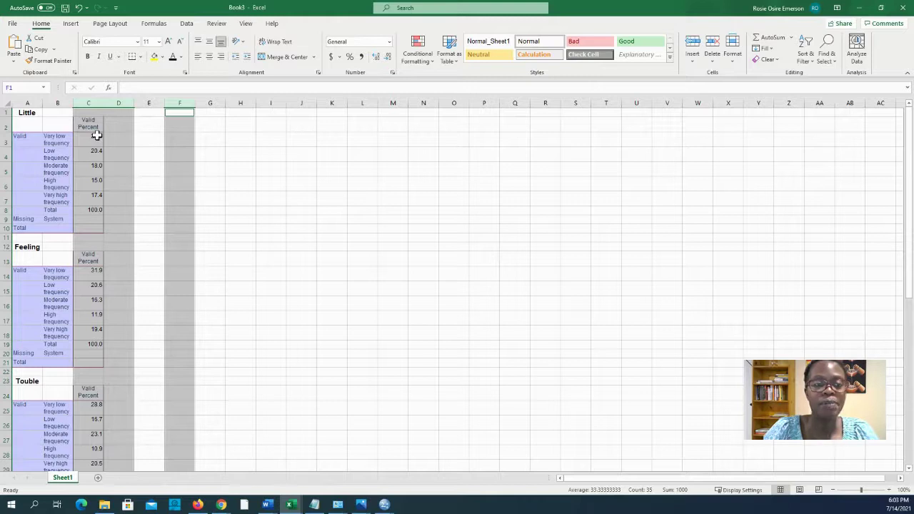
key("ctrl+z")
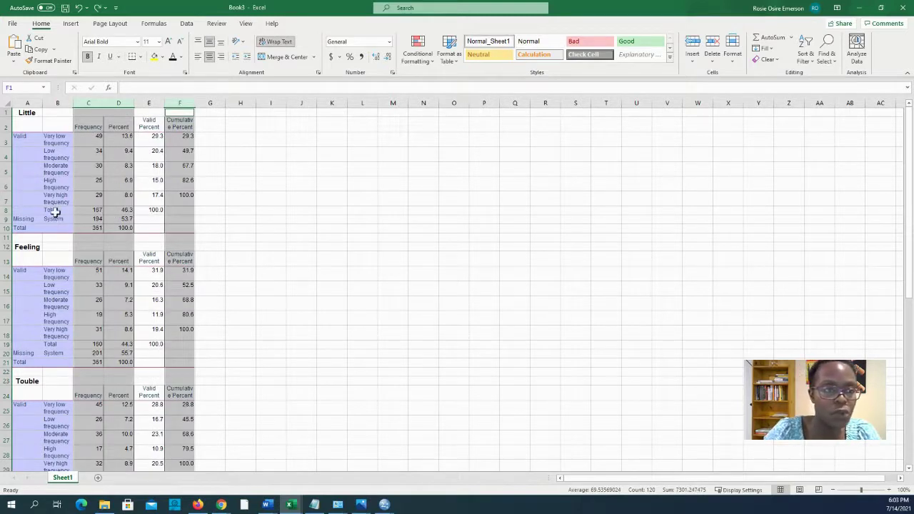
scroll(58, 341, "down", 4)
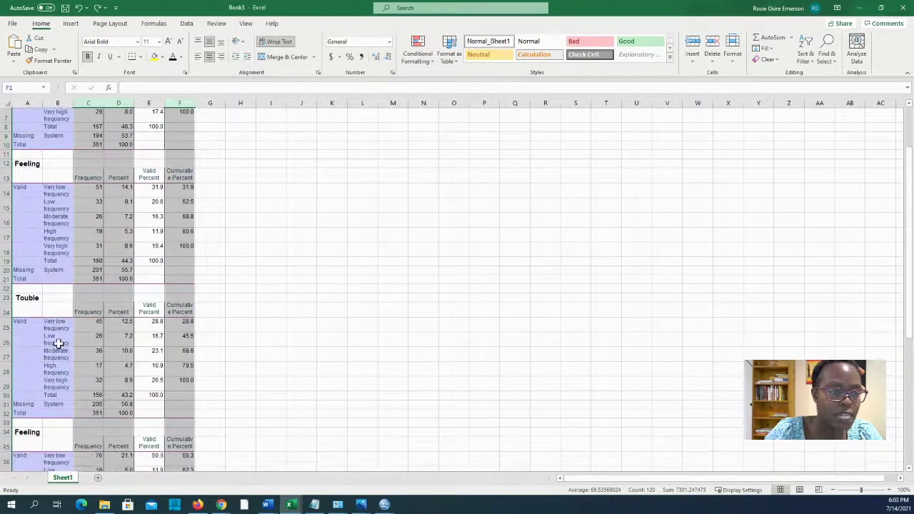
scroll(58, 341, "up", 4)
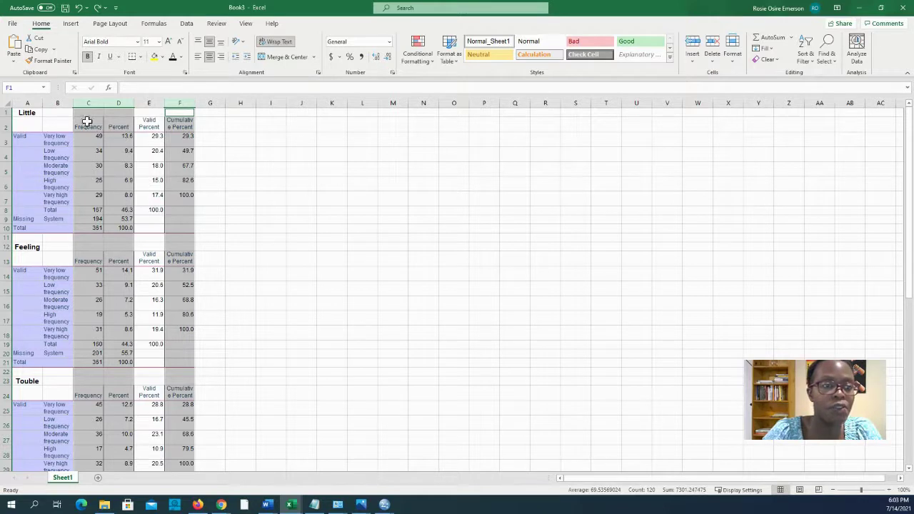
Redo the column deletion, title columns with Little interest and Feeling down, placing Feeling down in D2:D7
left_click(97, 8)
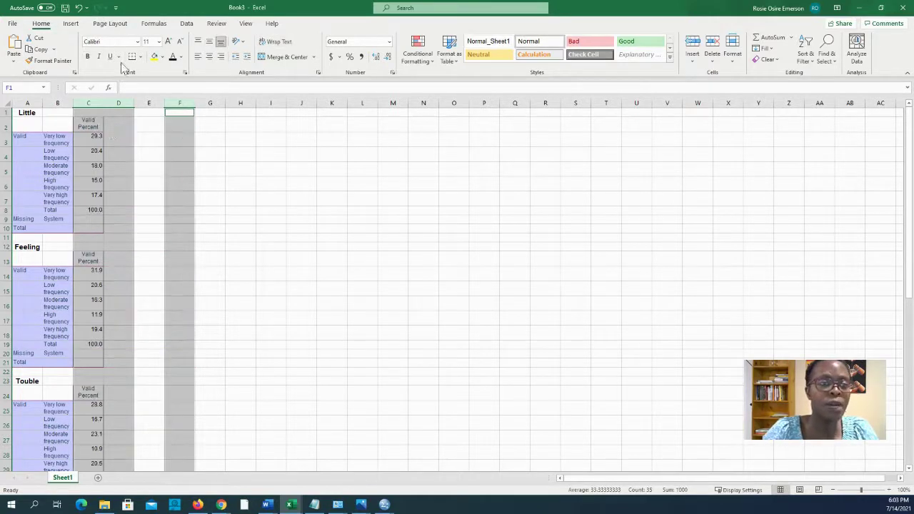
left_click(24, 112)
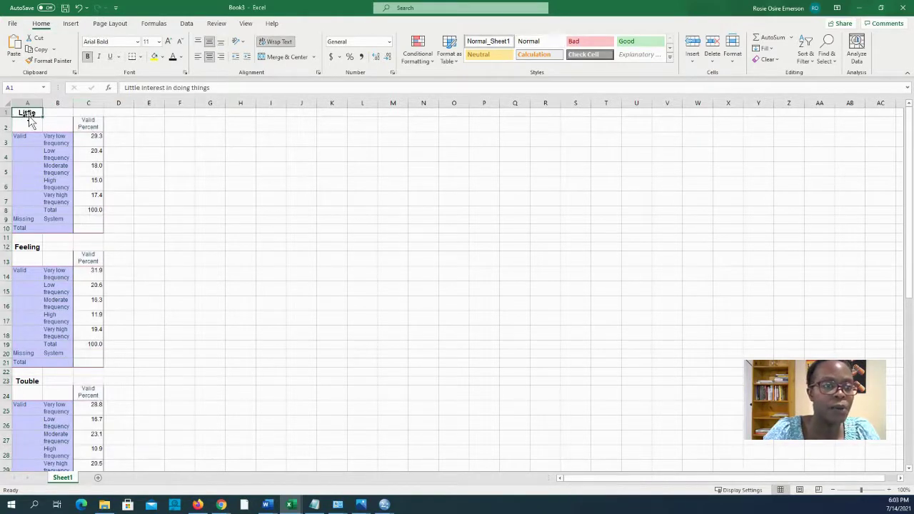
left_click_drag(56, 118, 89, 126)
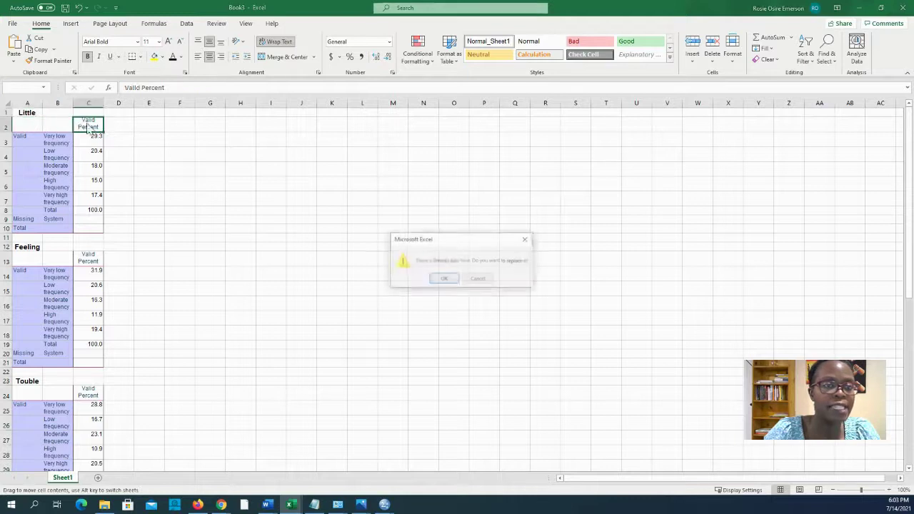
left_click(429, 277)
left_click(32, 266)
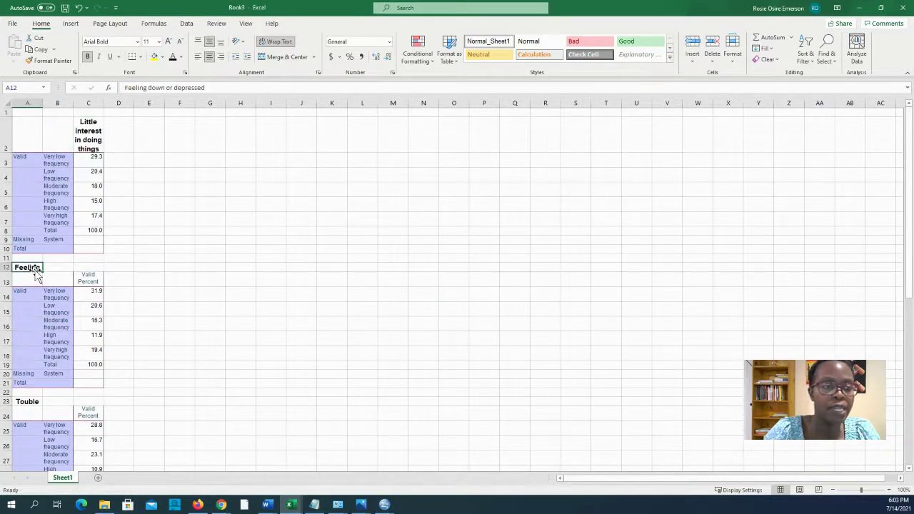
left_click_drag(42, 266, 90, 372)
left_click(437, 278)
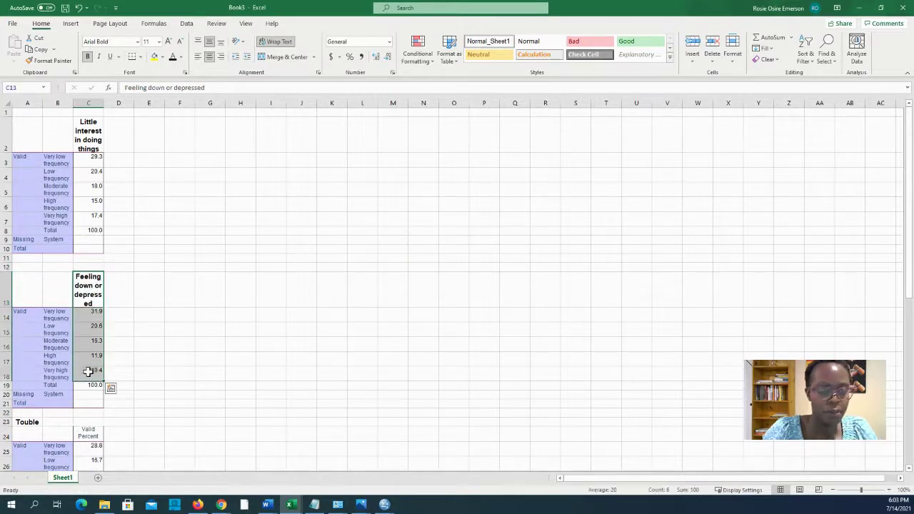
left_click_drag(107, 334, 118, 184)
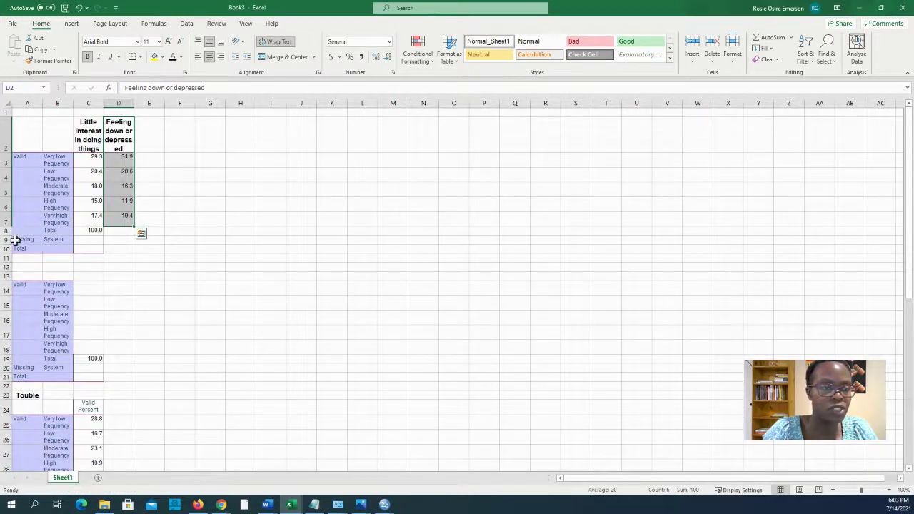
Move the Touble heading and its percentages into E2:E7, then select B2:E7
left_click_drag(5, 231, 20, 386)
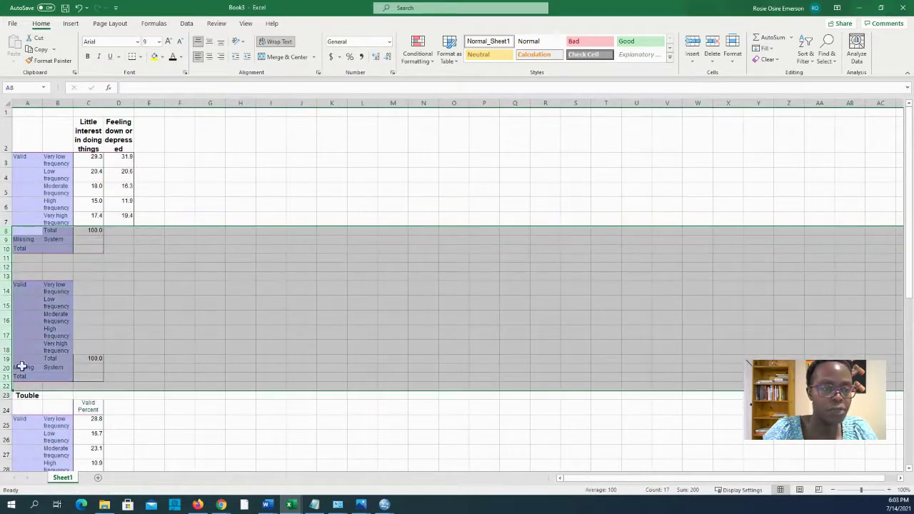
right_click(10, 357)
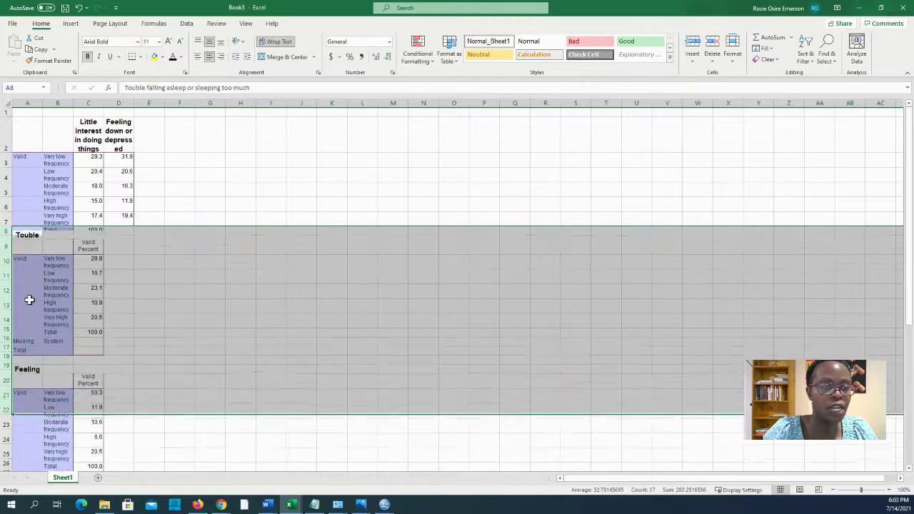
left_click(35, 232)
left_click_drag(35, 238, 96, 367)
left_click(434, 281)
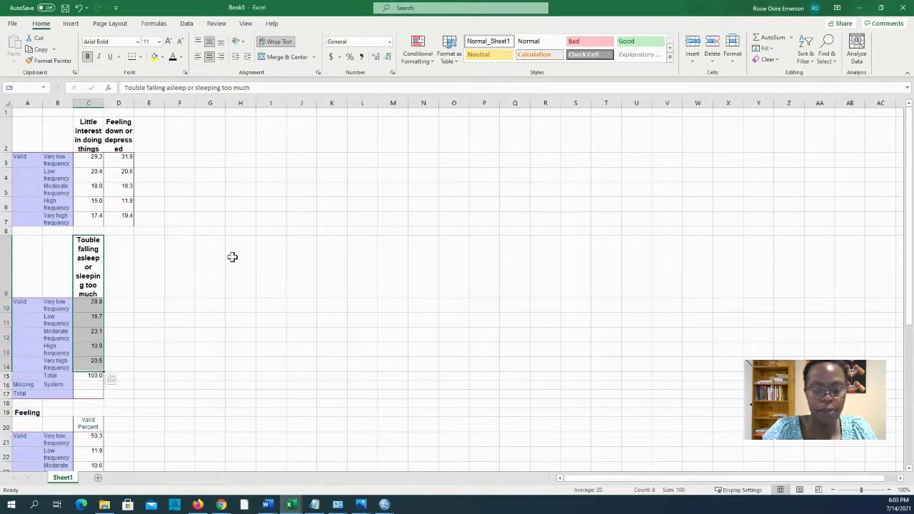
key("ctrl+c")
left_click(155, 136)
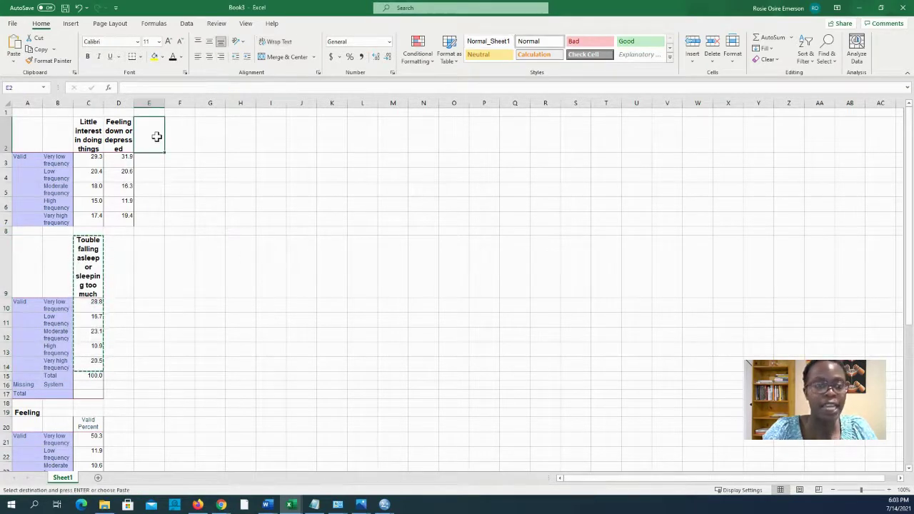
key("ctrl+v")
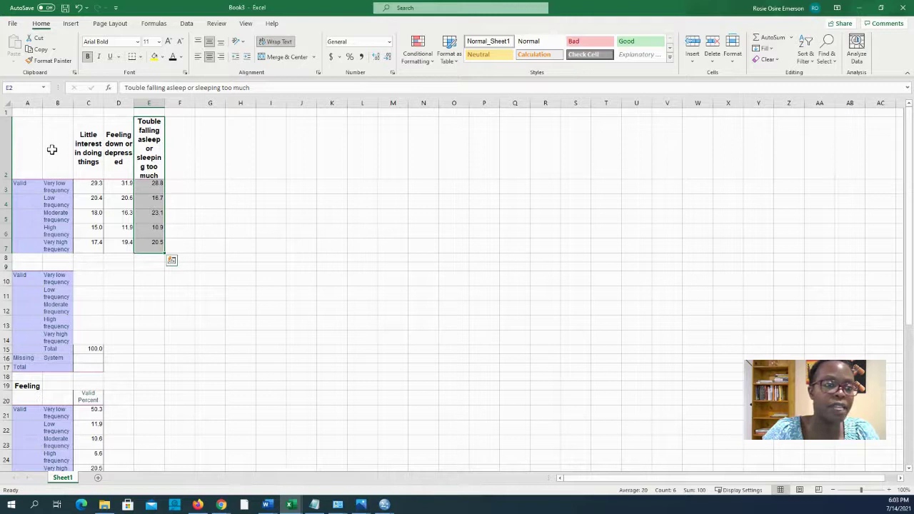
left_click_drag(52, 149, 137, 245)
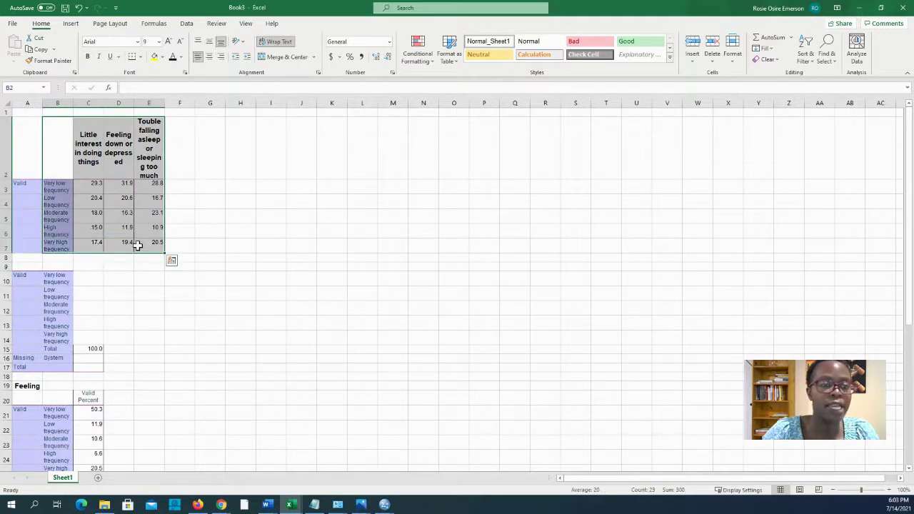
Insert a 100% stacked bar chart from the depression table and enlarge it
left_click(71, 24)
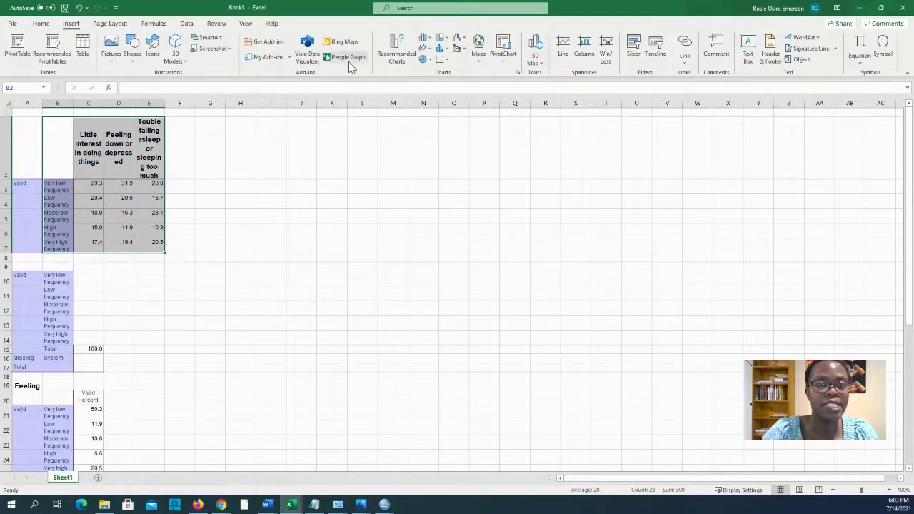
left_click(396, 51)
left_click(385, 129)
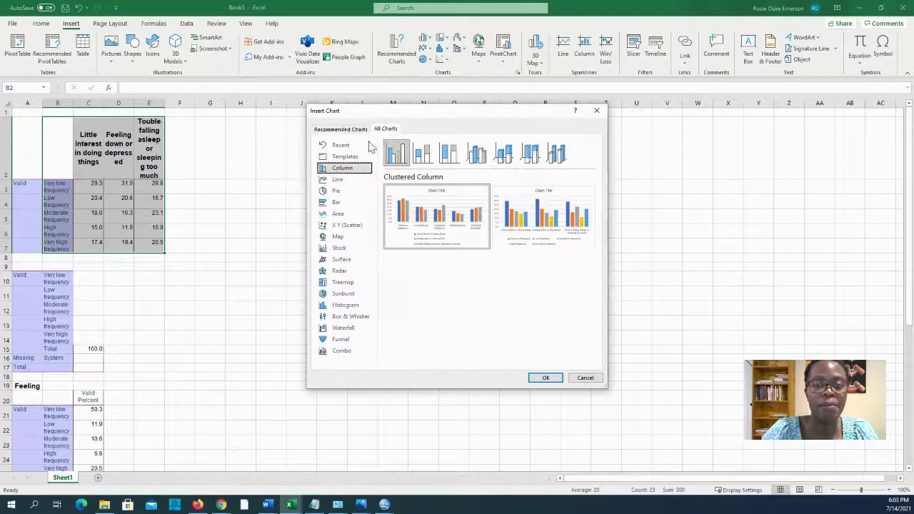
left_click(341, 202)
left_click(447, 153)
mouse_move(495, 200)
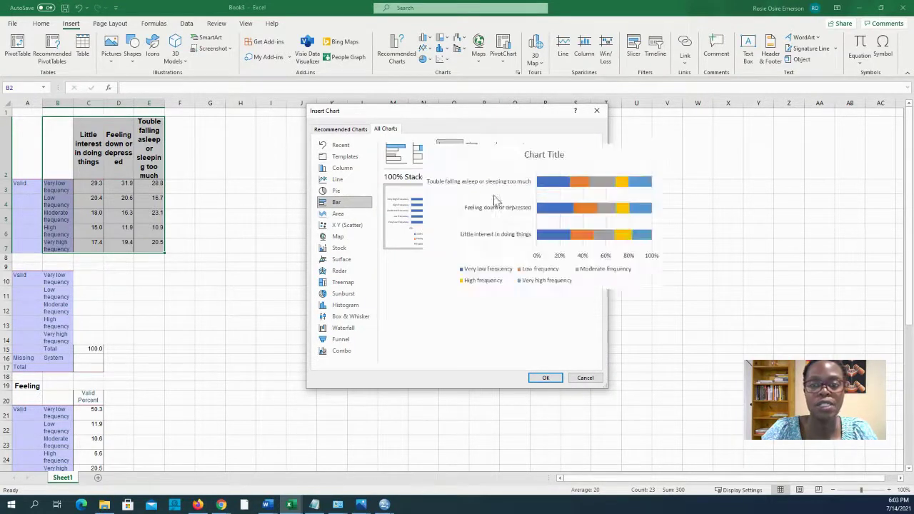
left_click(543, 377)
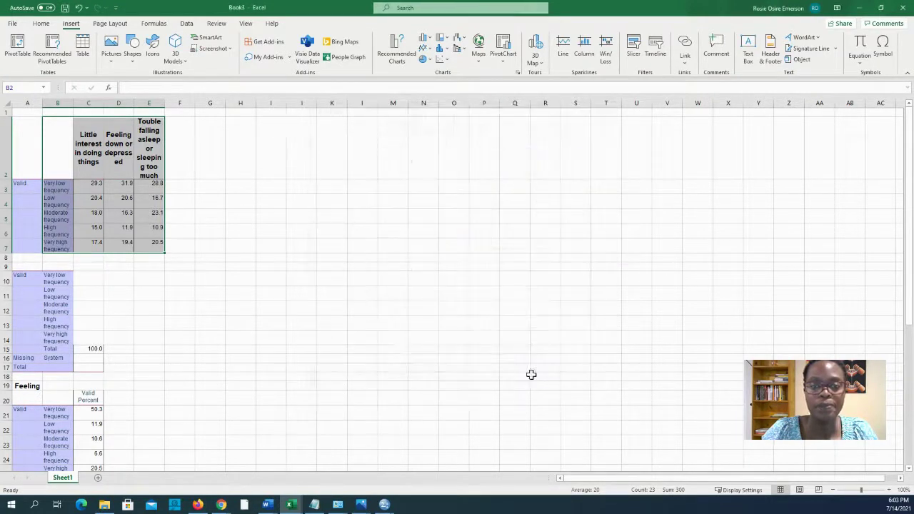
left_click_drag(344, 221, 339, 160)
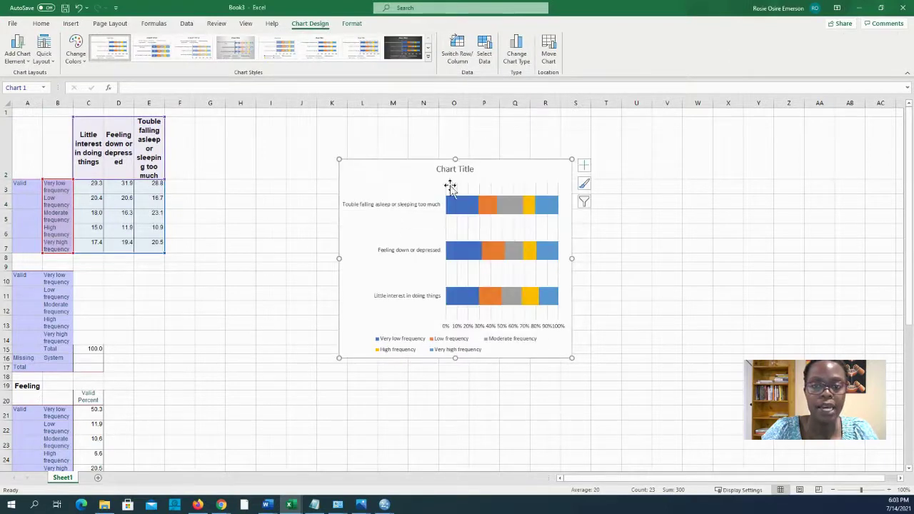
Title the chart 'Depression' and add data labels centred on each segment
left_click(446, 172)
double_click(446, 172)
triple_click(446, 169)
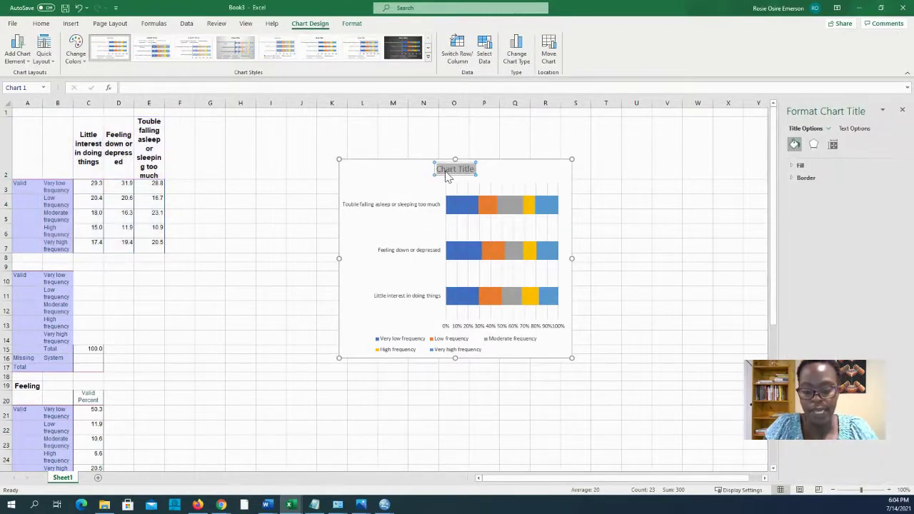
type("Depression")
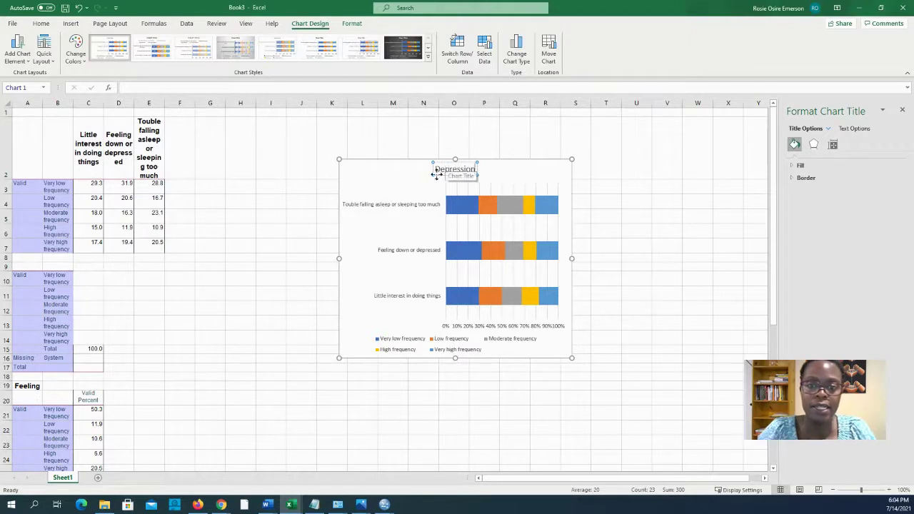
left_click(389, 188)
left_click(17, 50)
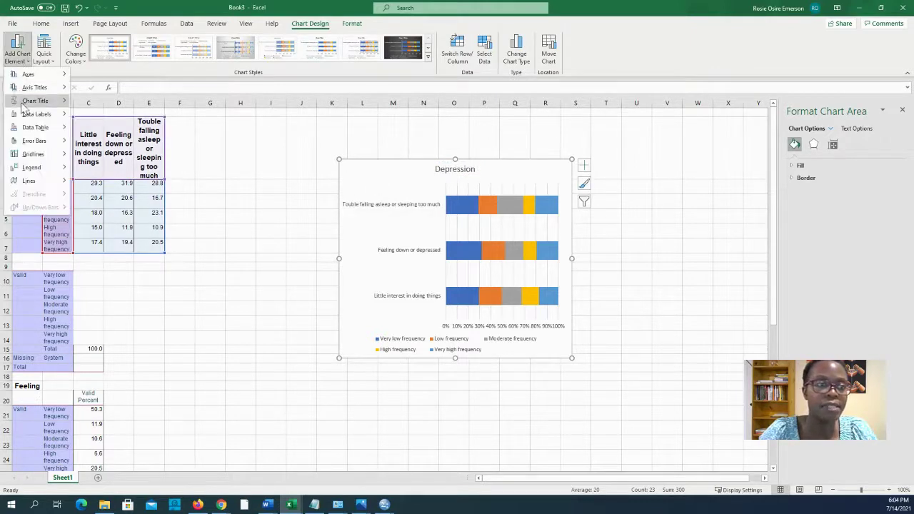
mouse_move(36, 114)
left_click(103, 143)
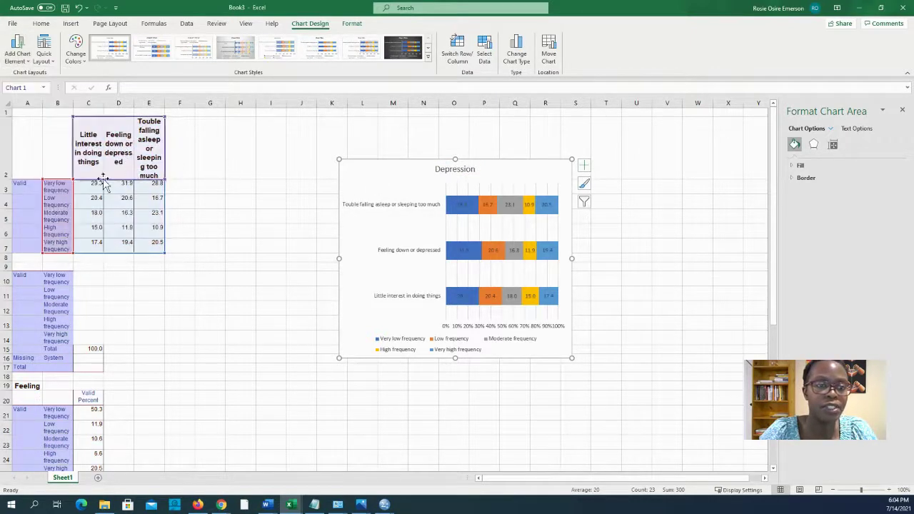
left_click_drag(96, 183, 143, 243)
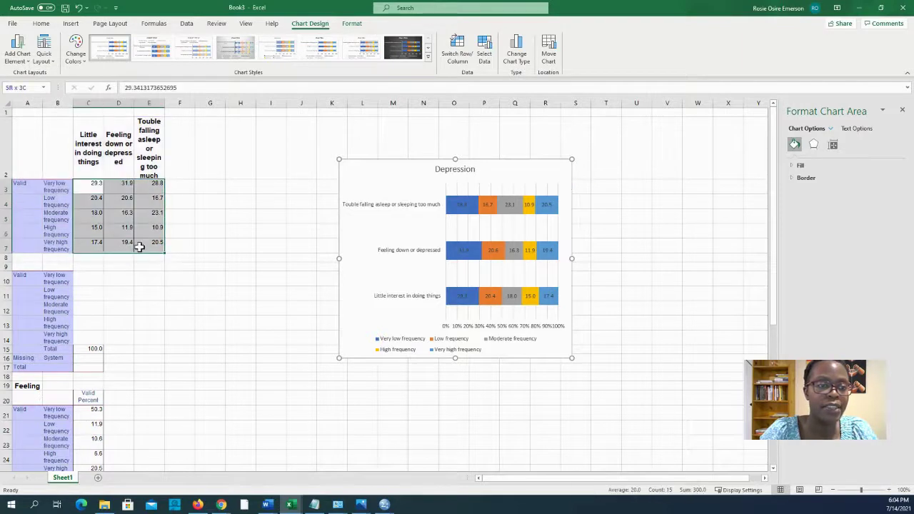
Show C3:E7 as whole numbers with a % sign using a custom number format
left_click(391, 57)
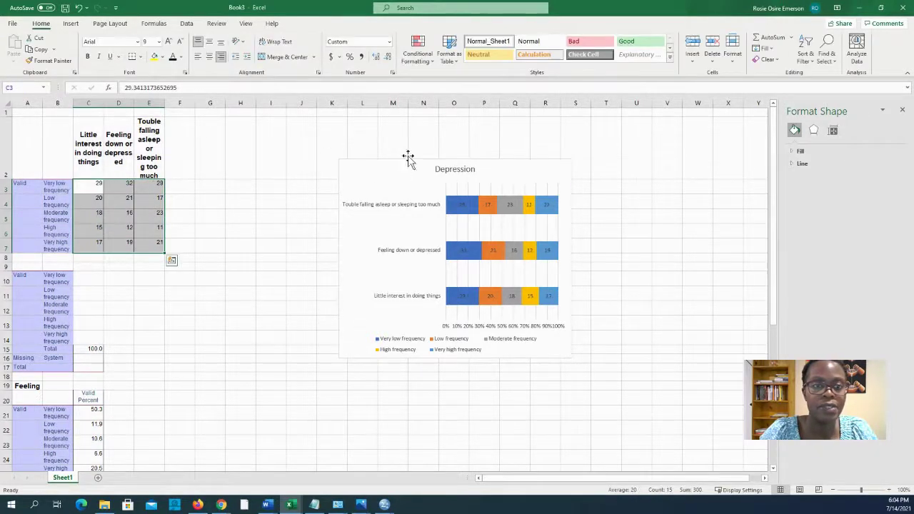
left_click(392, 73)
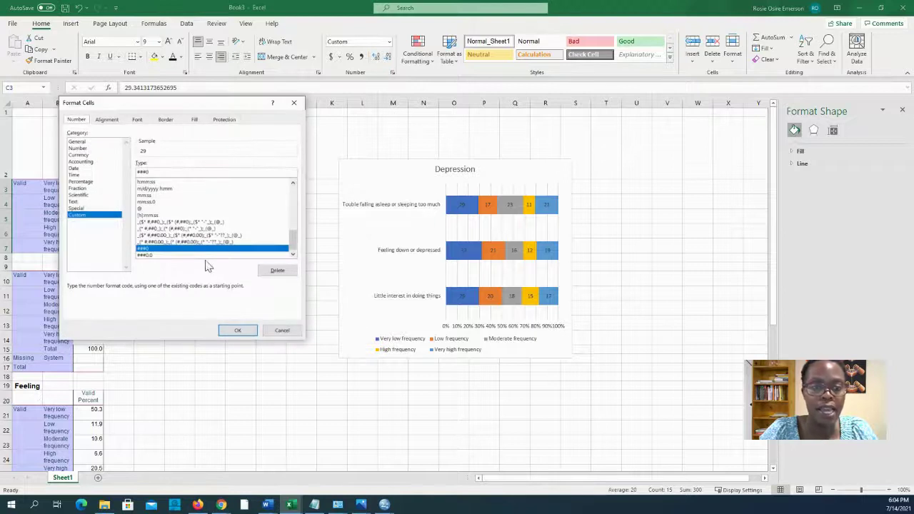
scroll(209, 248, "up", 10)
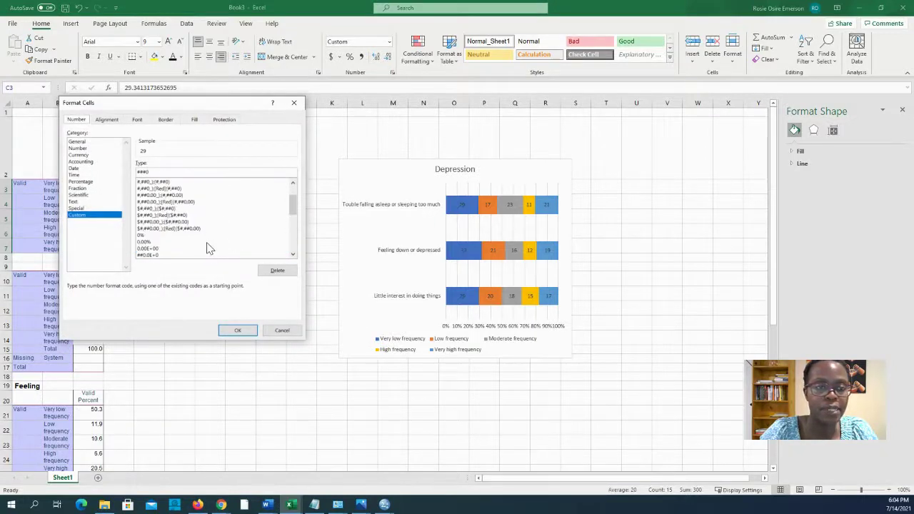
scroll(191, 235, "up", 1)
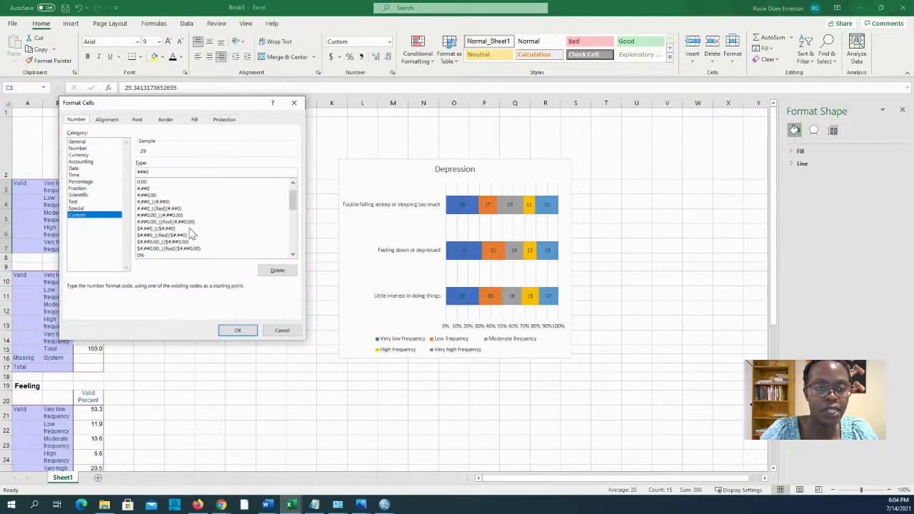
left_click(182, 222)
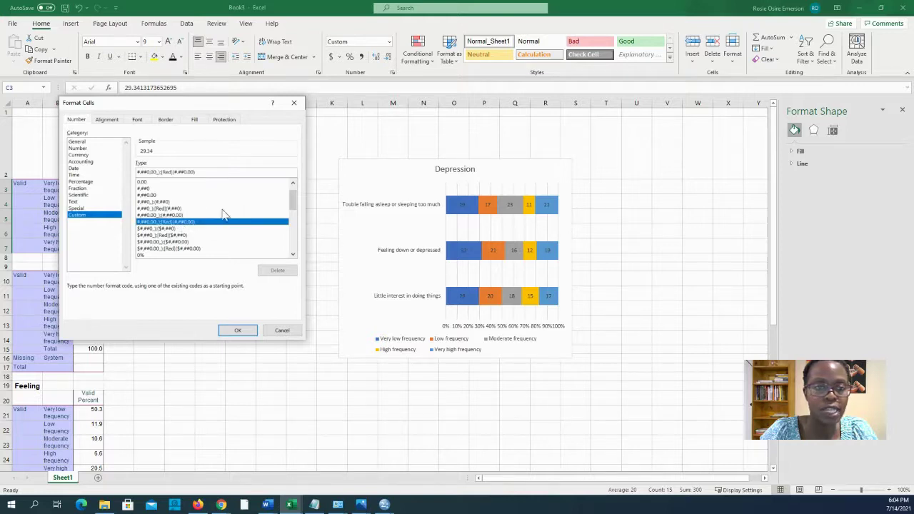
left_click(170, 207)
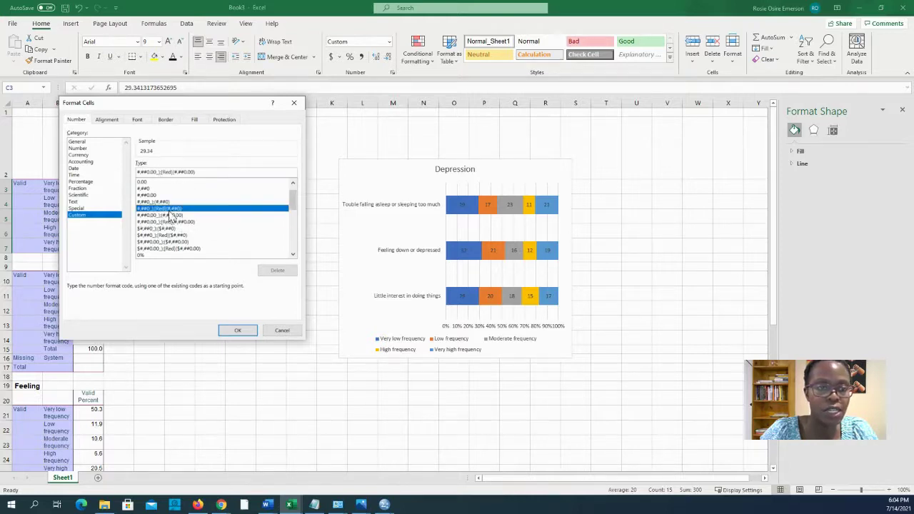
left_click(164, 171)
key("BackSpace")
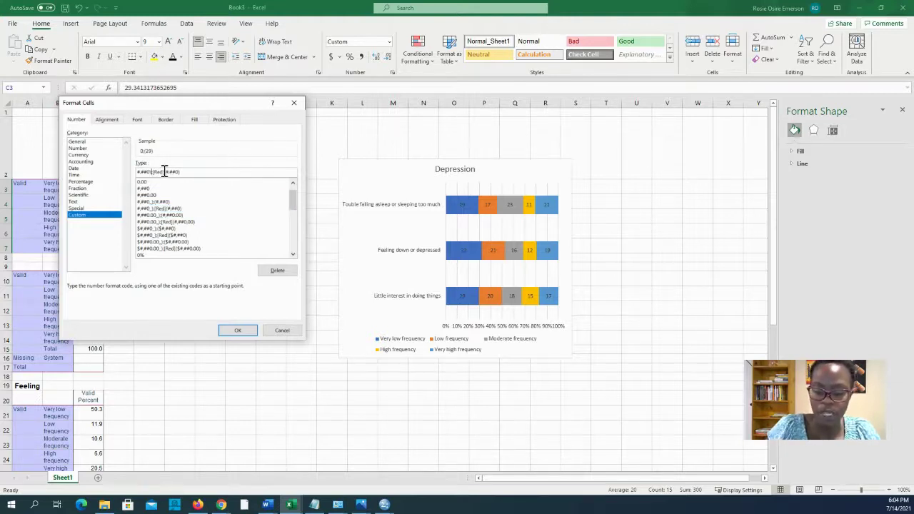
type("%")
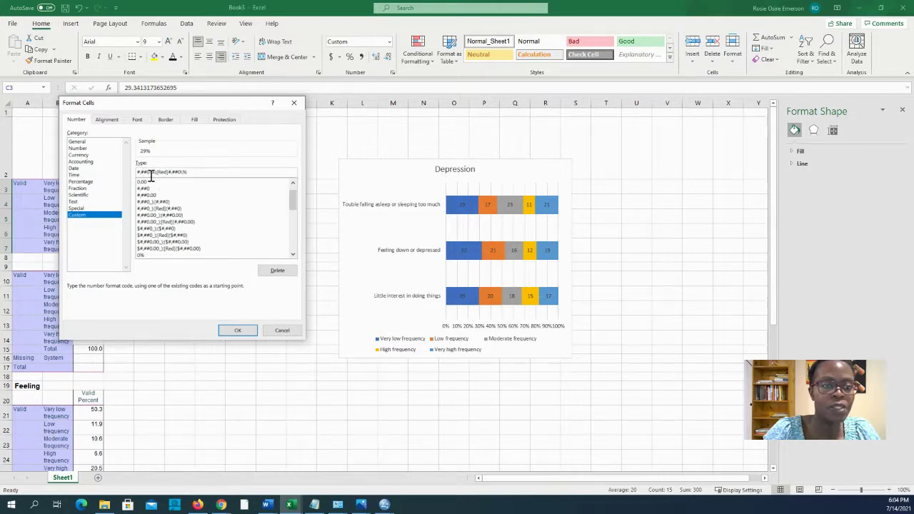
left_click(233, 330)
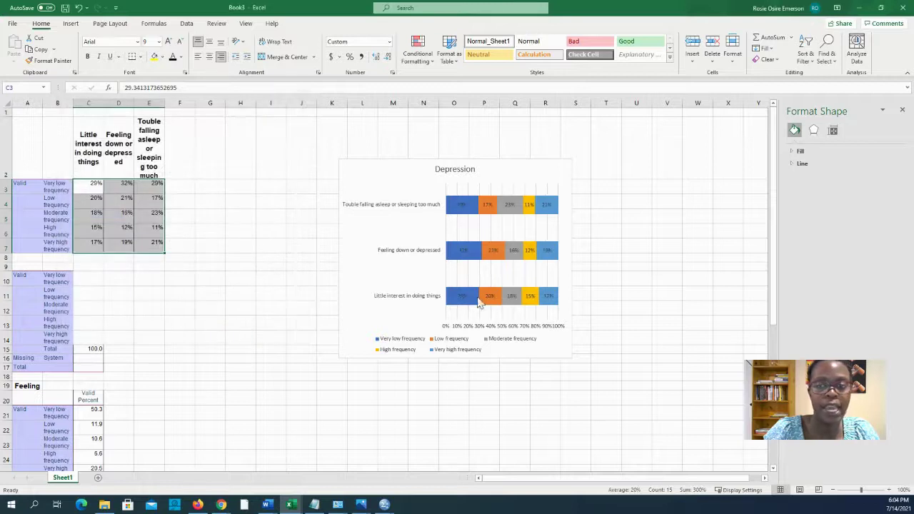
Stretch the Depression chart up and to the right, out to about column T
left_click(569, 158)
left_click_drag(569, 159, 626, 142)
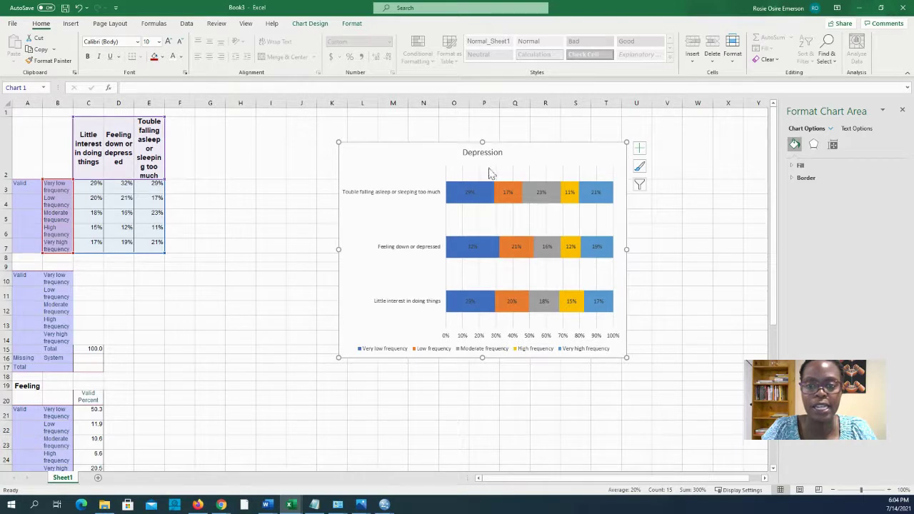
mouse_move(562, 189)
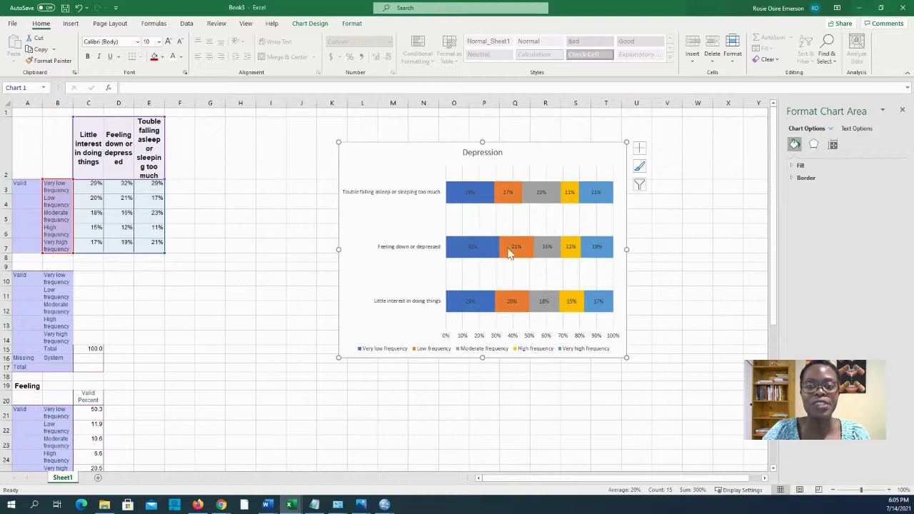
mouse_move(462, 201)
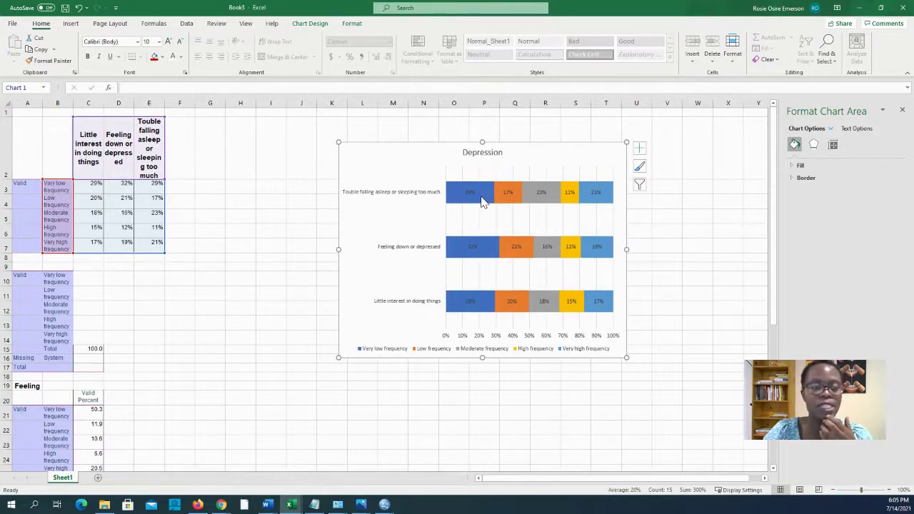
scroll(500, 207, "down", 2)
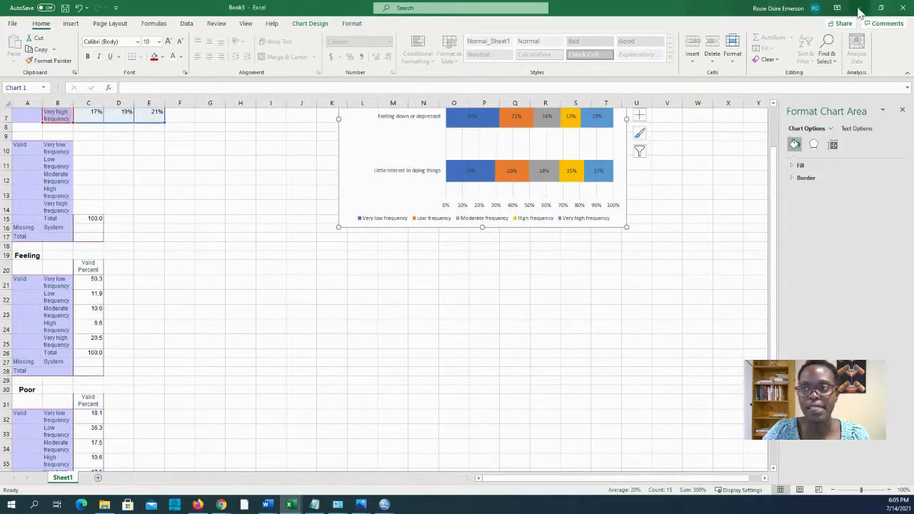
Set up a Descriptives analysis with the nine items Q32A6 through Q31B2
left_click(860, 9)
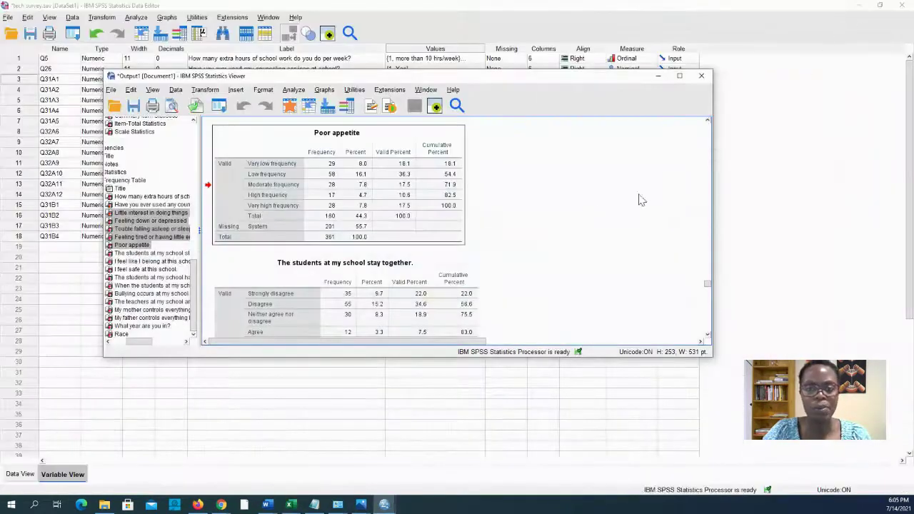
scroll(584, 213, "down", 5)
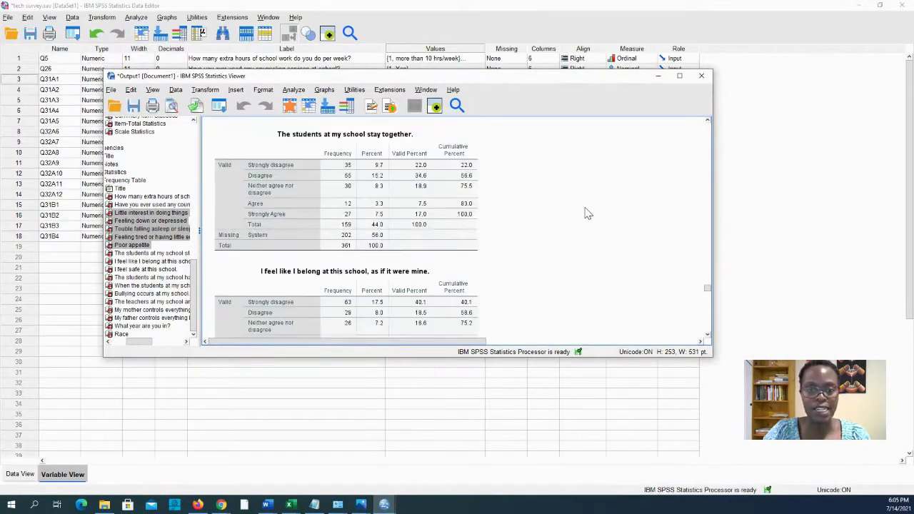
scroll(583, 212, "up", 3)
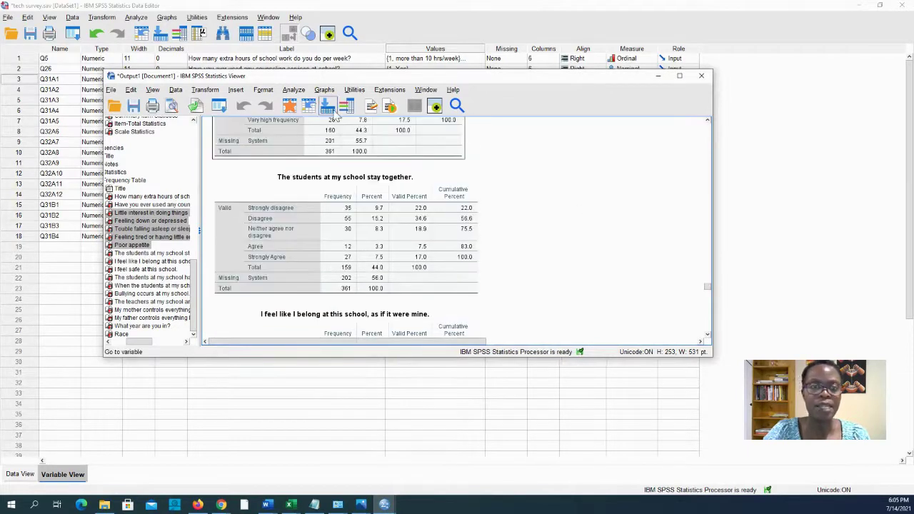
left_click(293, 91)
mouse_move(321, 128)
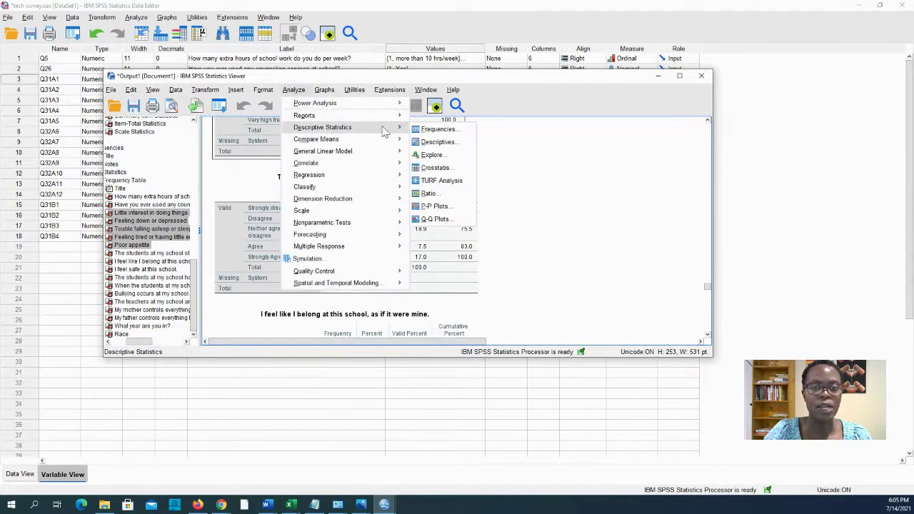
left_click(437, 142)
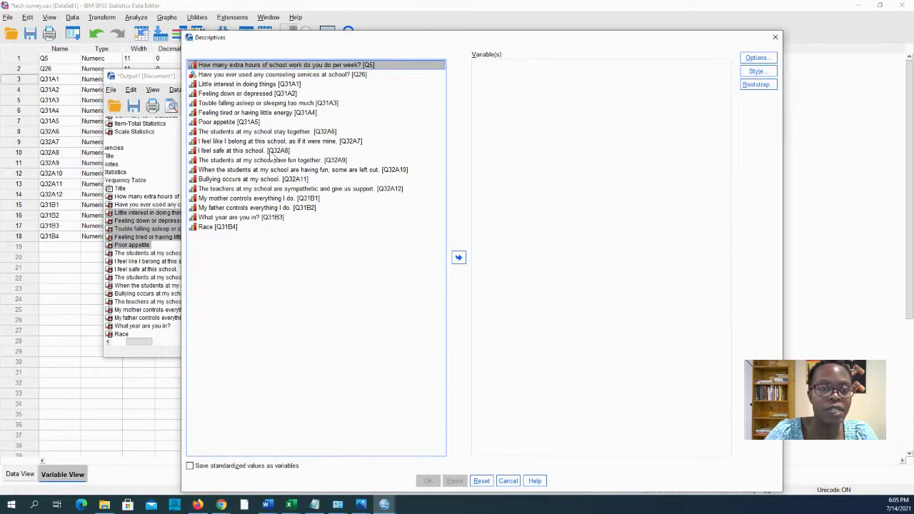
left_click(288, 134)
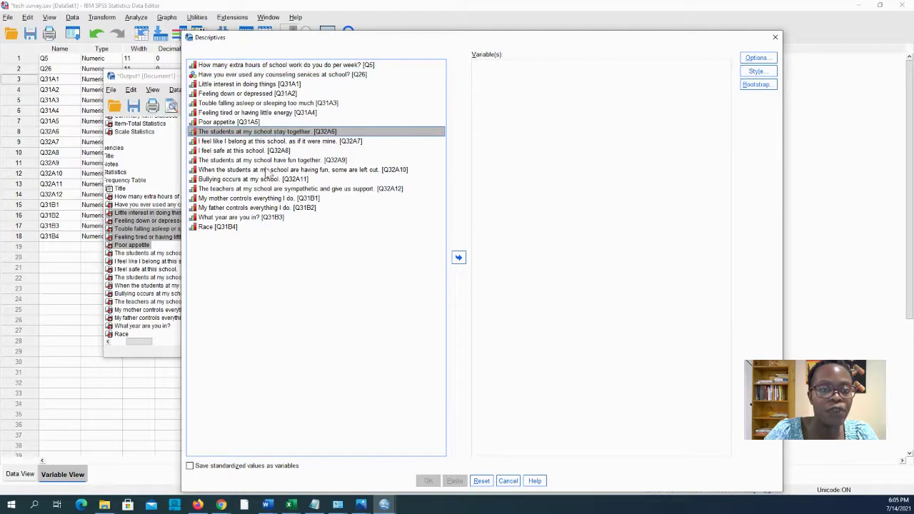
left_click(252, 209, "shift")
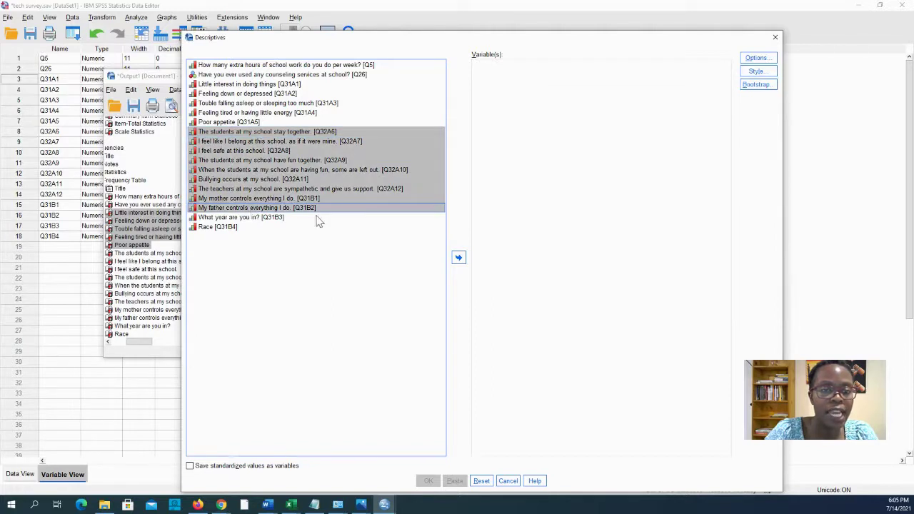
left_click(459, 257)
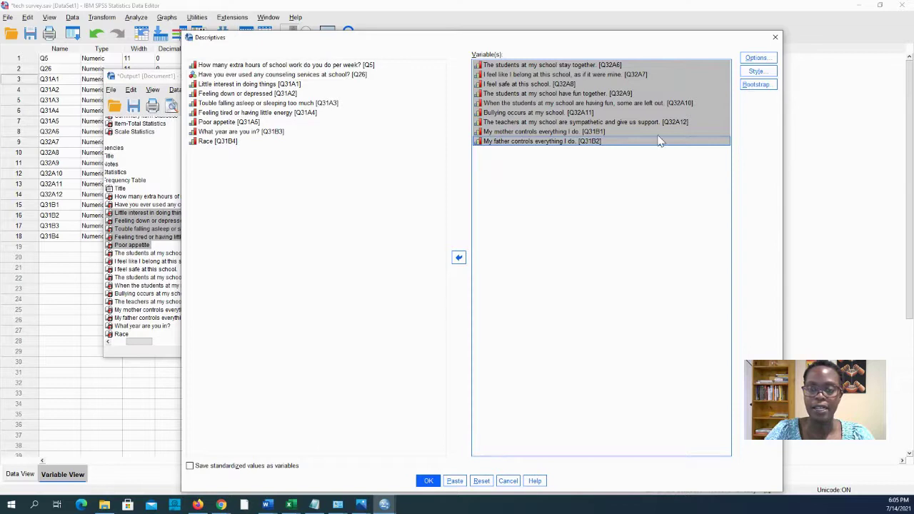
Paste and run the DESCRIPTIVES syntax, then copy the Descriptive Statistics table
left_click(455, 483)
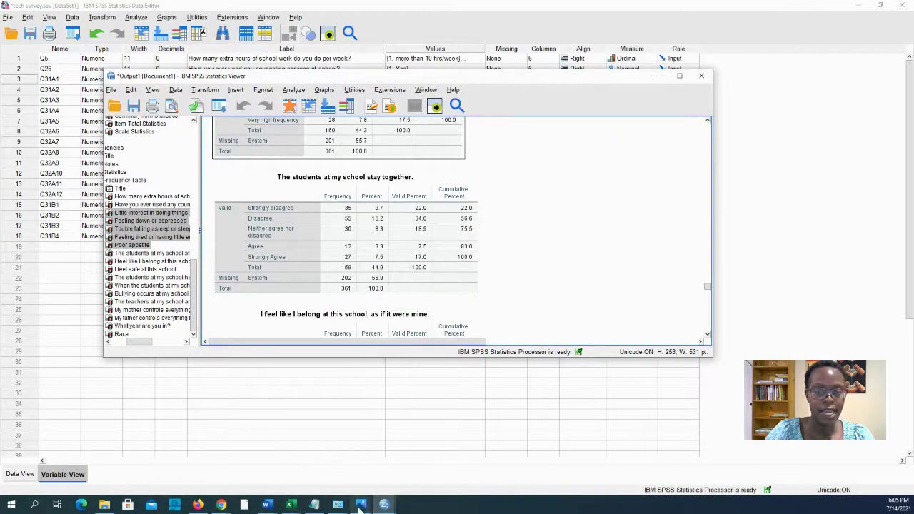
left_click(384, 505)
left_click(478, 464)
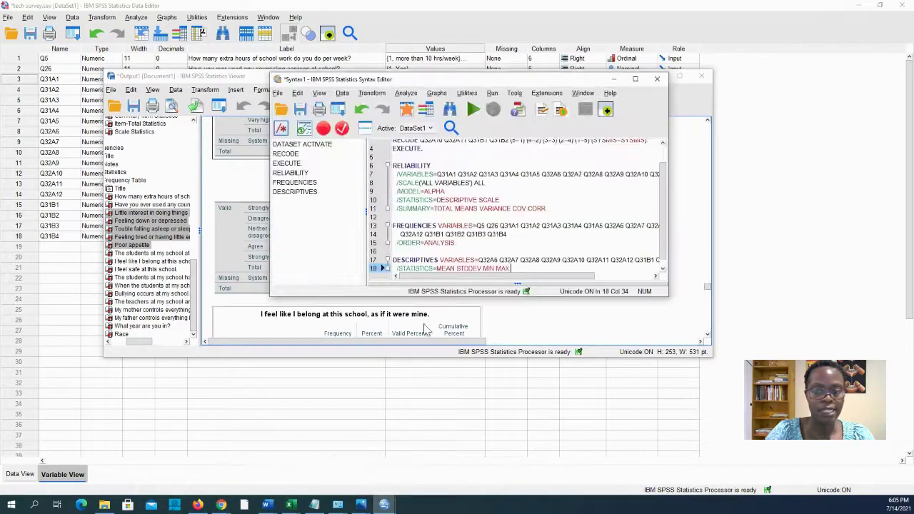
left_click_drag(515, 261, 389, 255)
left_click(473, 109)
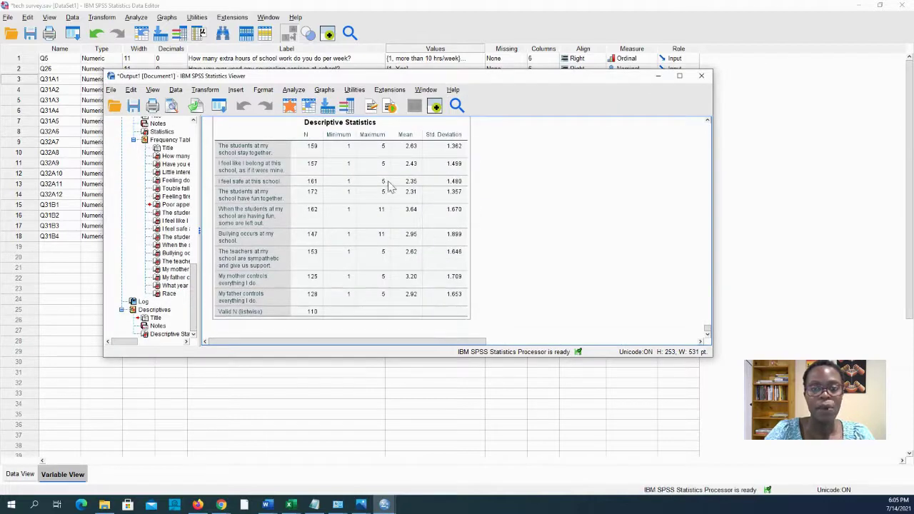
right_click(424, 193)
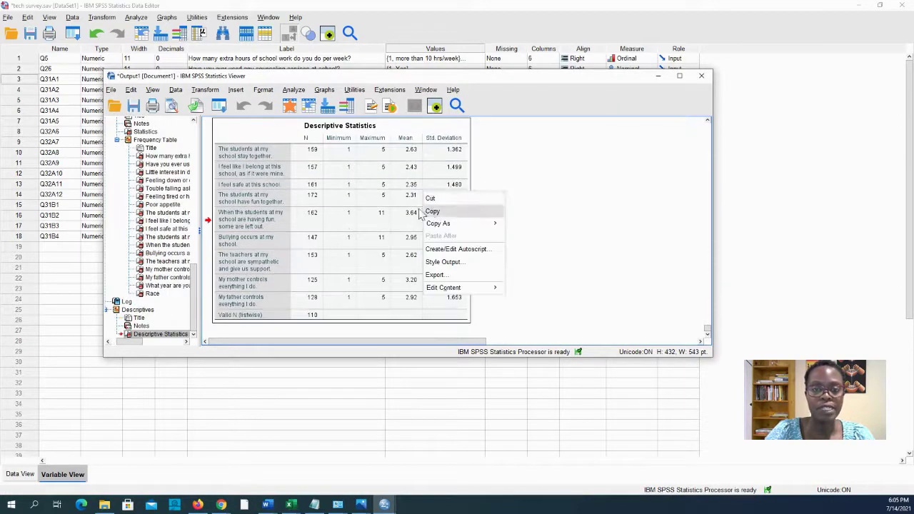
left_click(433, 212)
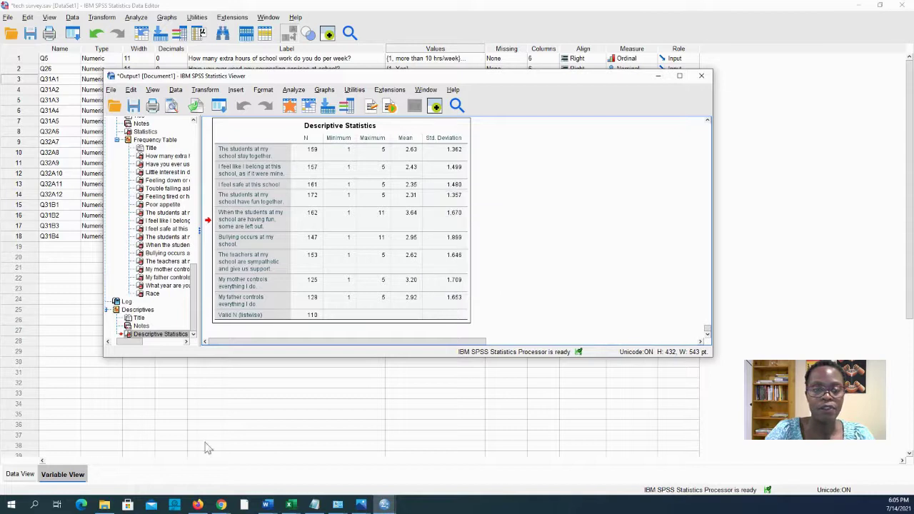
left_click(218, 406)
In the Book3 workbook, add a new blank sheet and rename the chart's sheet Depression
mouse_move(290, 504)
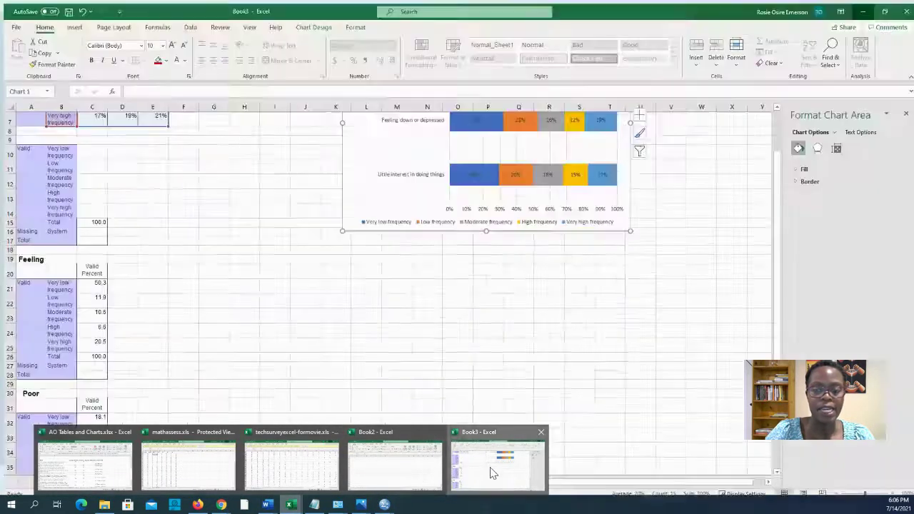
left_click(487, 466)
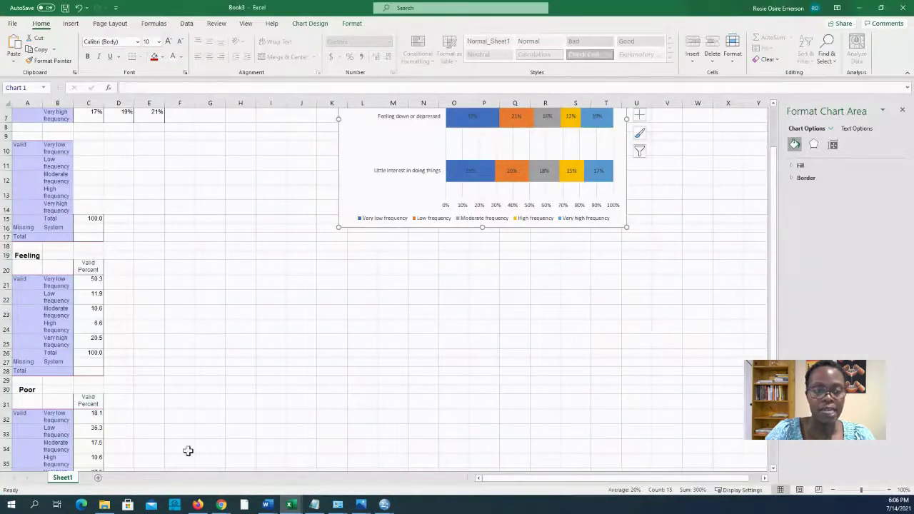
left_click(97, 477)
left_click(63, 477)
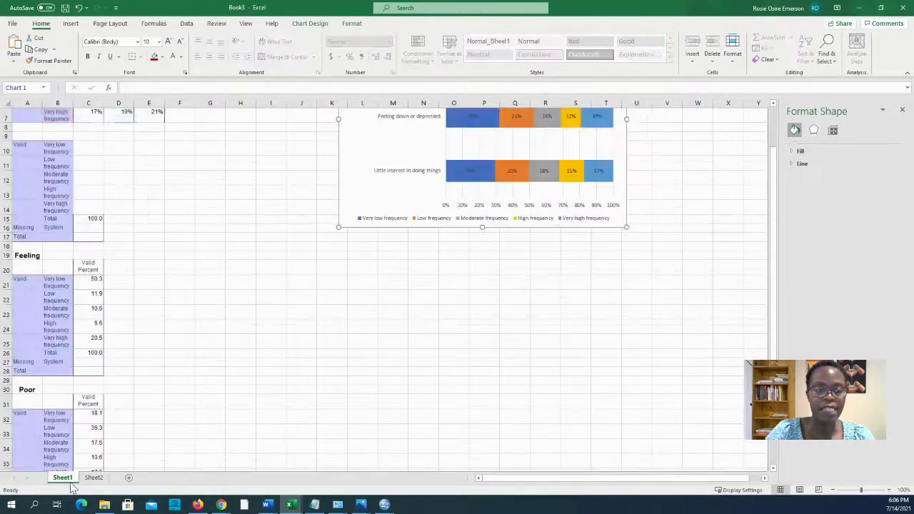
type("Depression")
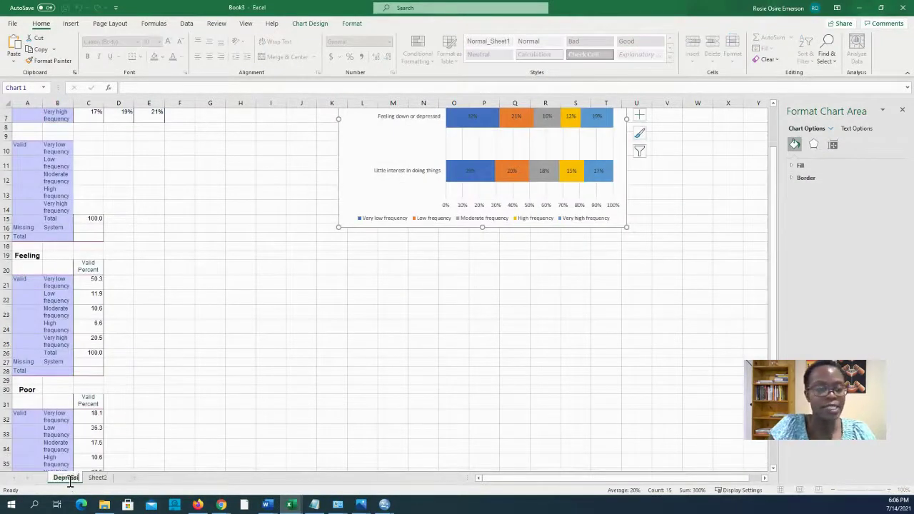
left_click(107, 478)
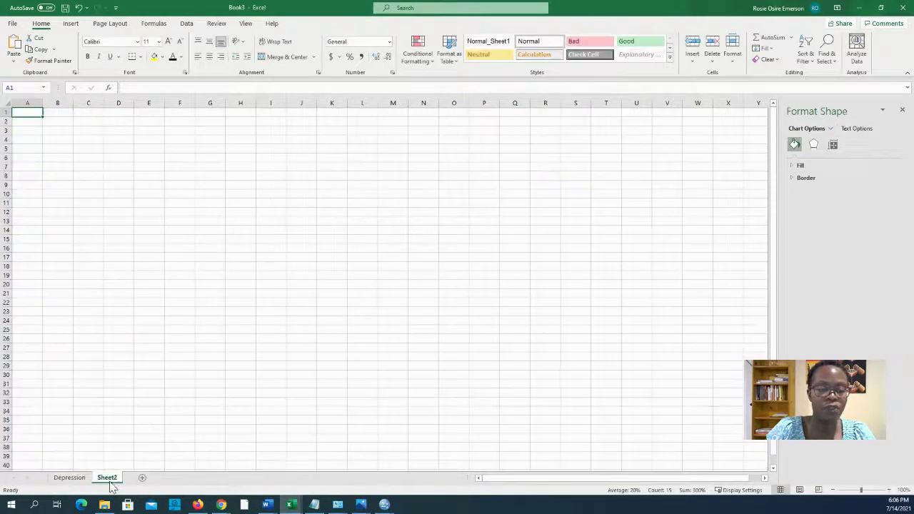
Rename the new blank sheet Senseofb_auton
double_click(108, 477)
type("R")
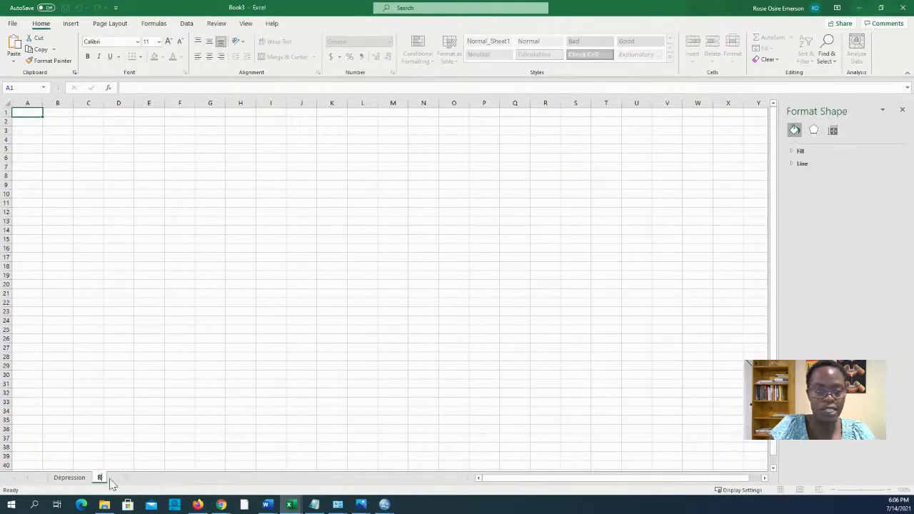
type("enseofb_auton")
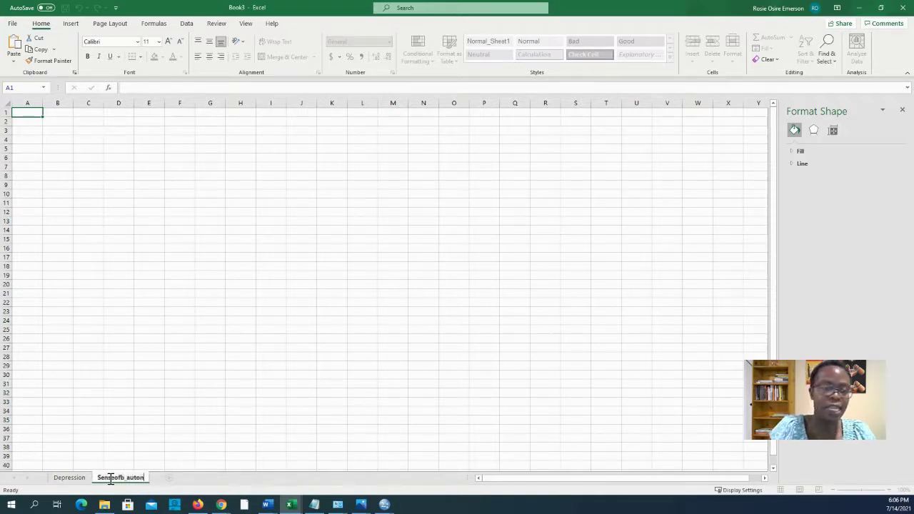
left_click(33, 118)
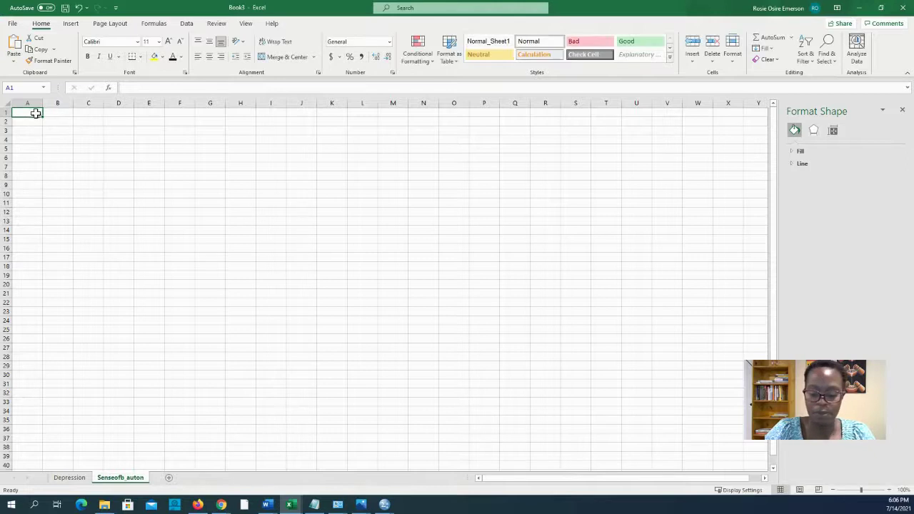
Paste the descriptive statistics at A1, unmerge the title, and delete the N, Minimum, Maximum and Std. Deviation columns
key("ctrl+v")
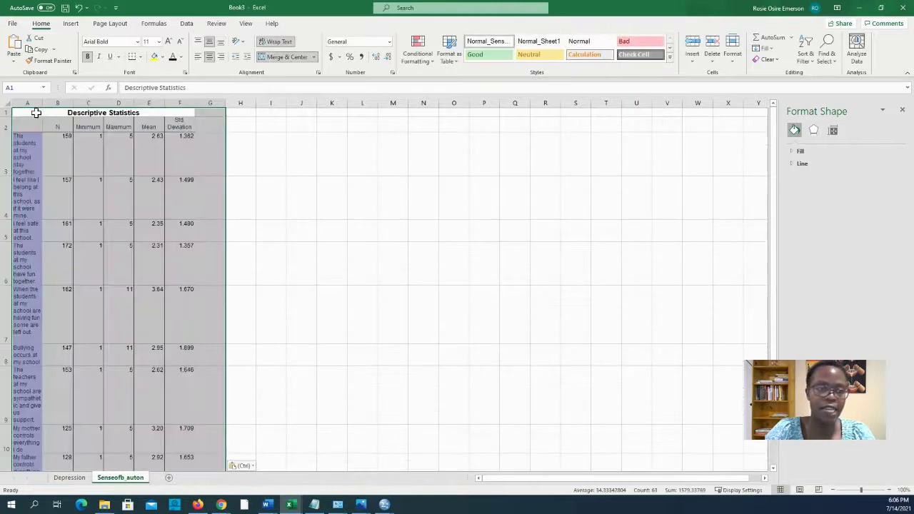
left_click(315, 59)
left_click(300, 106)
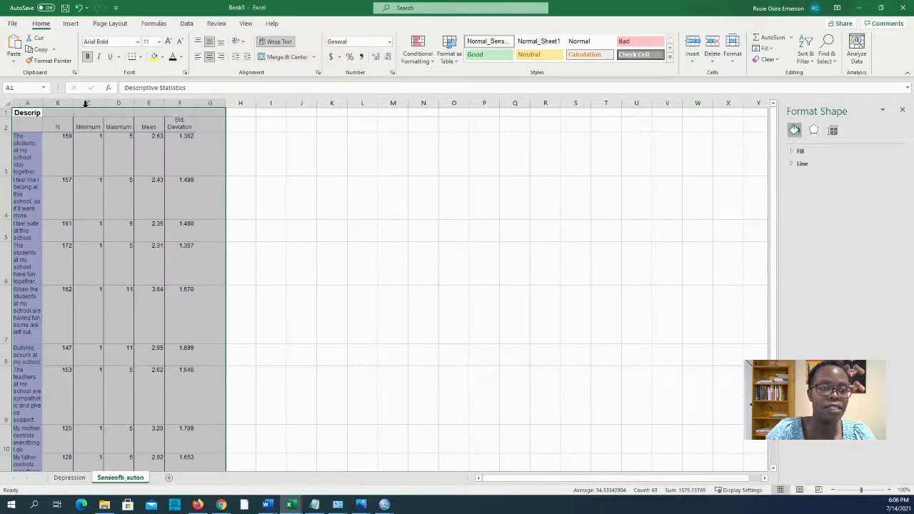
left_click_drag(57, 103, 122, 103)
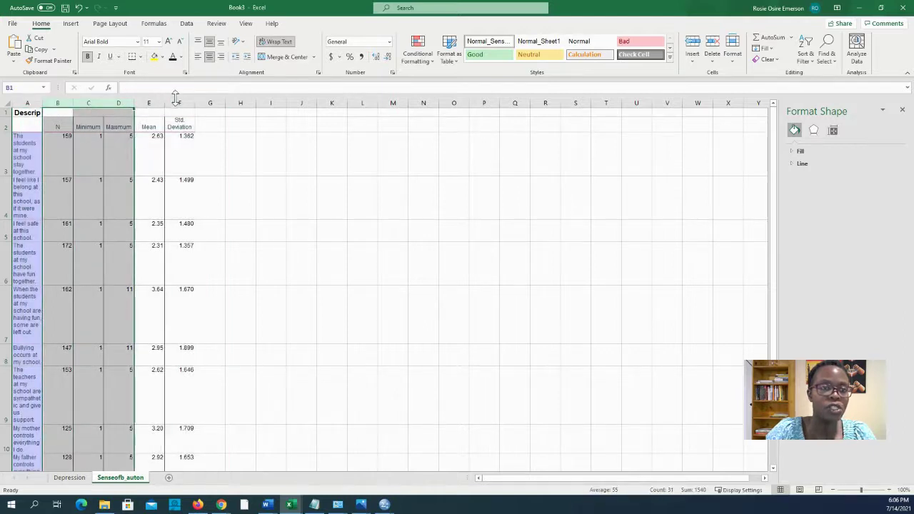
left_click(177, 102, "ctrl")
right_click(178, 104)
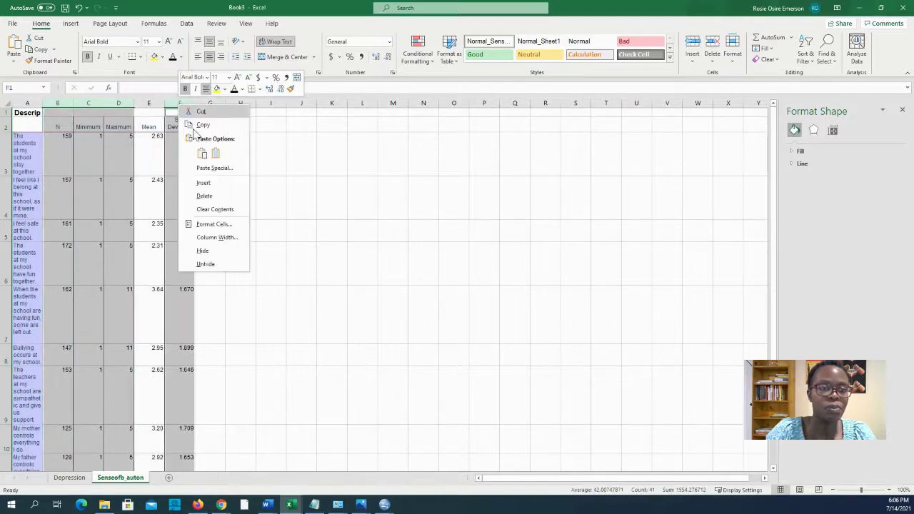
left_click(205, 196)
Widen column A, set every row height to 15, and select the item labels with their means
left_click_drag(45, 104, 97, 104)
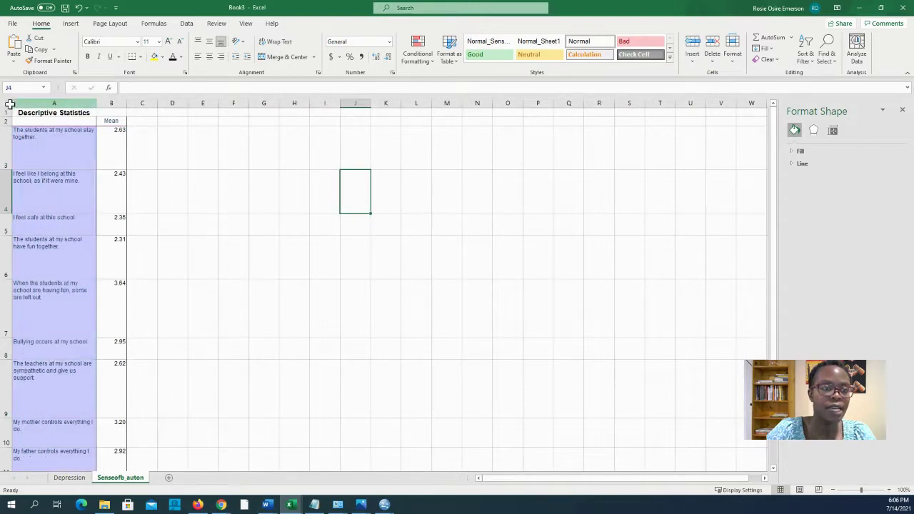
left_click(6, 104)
right_click(142, 171)
left_click(178, 305)
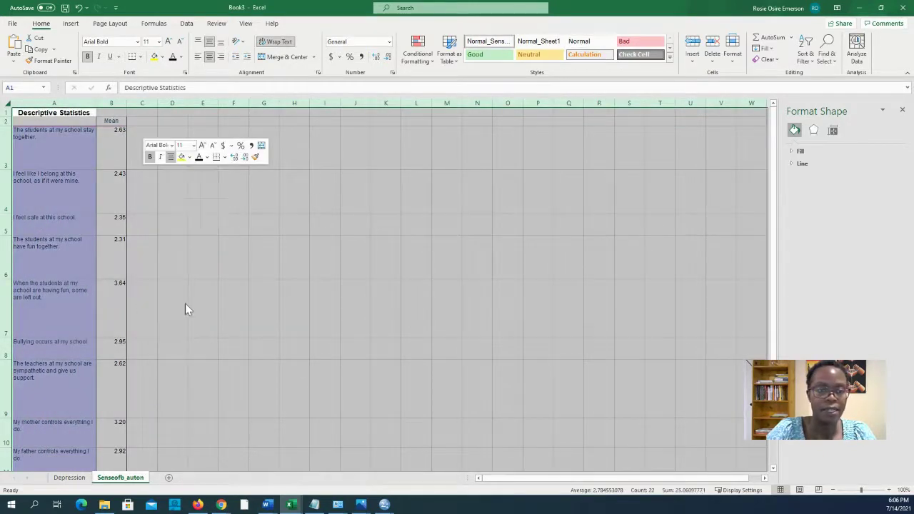
key("Return")
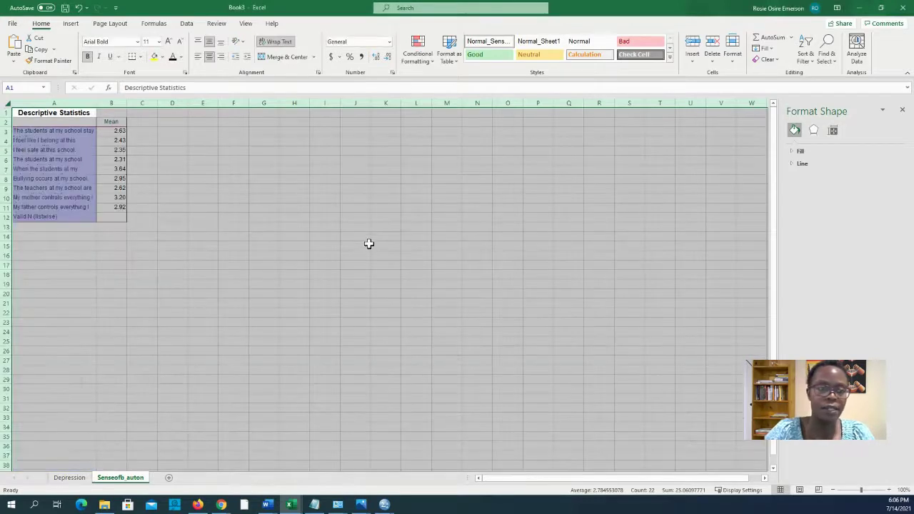
left_click_drag(66, 126, 118, 206)
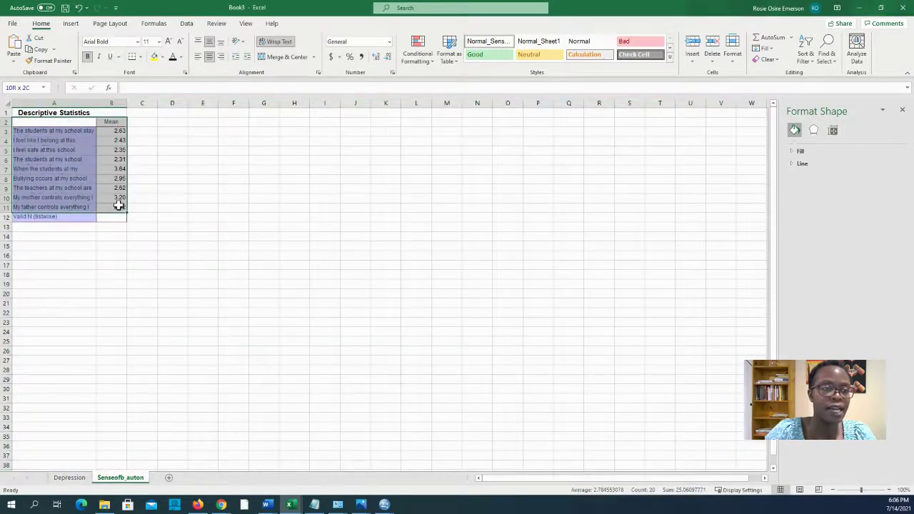
Custom-sort the statements by Mean, smallest to largest
left_click(805, 55)
left_click(829, 102)
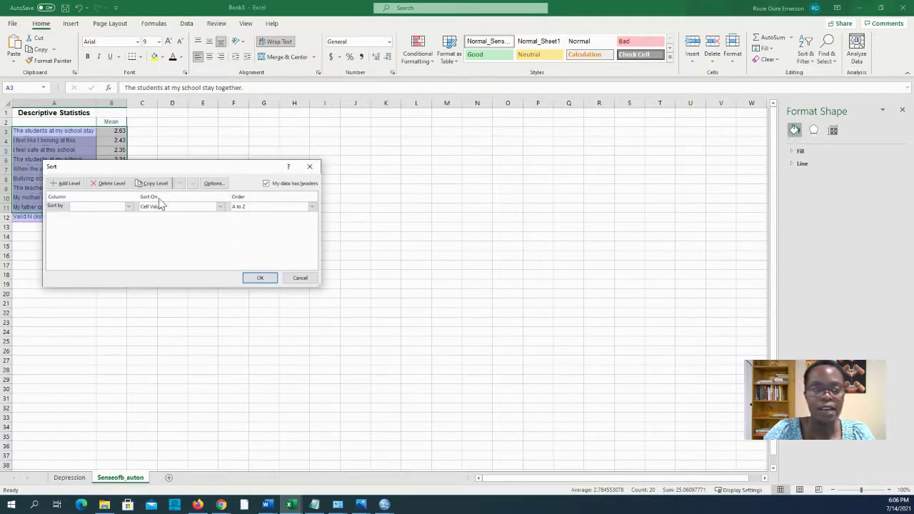
left_click(128, 207)
left_click(112, 223)
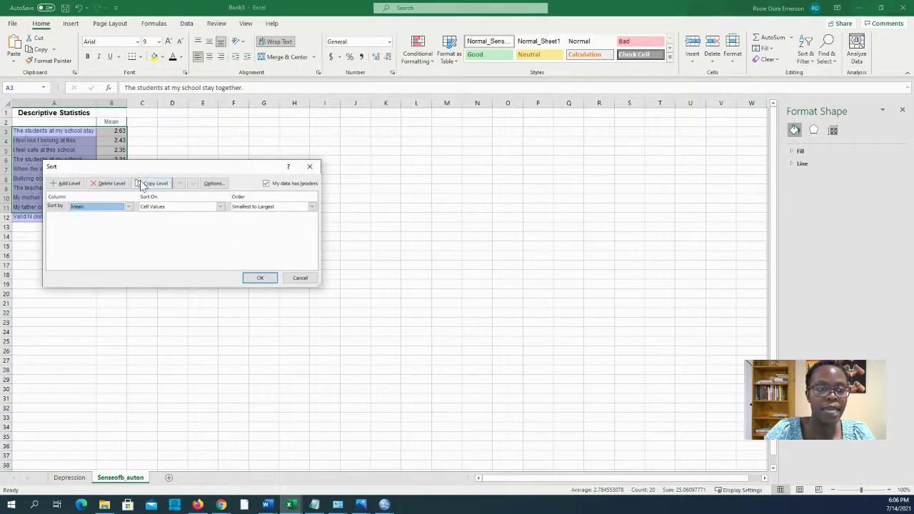
left_click(260, 278)
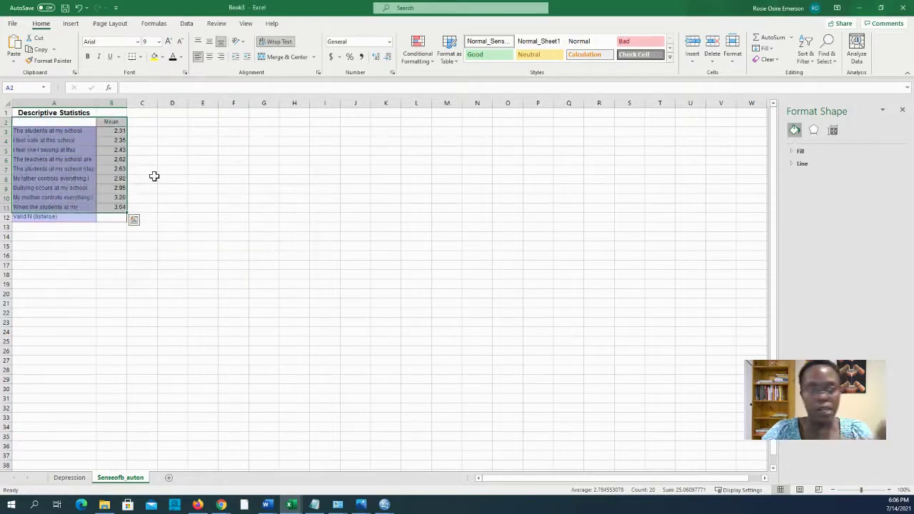
Insert the recommended clustered bar chart of the means with data labels, and enlarge it
left_click(70, 24)
left_click(395, 51)
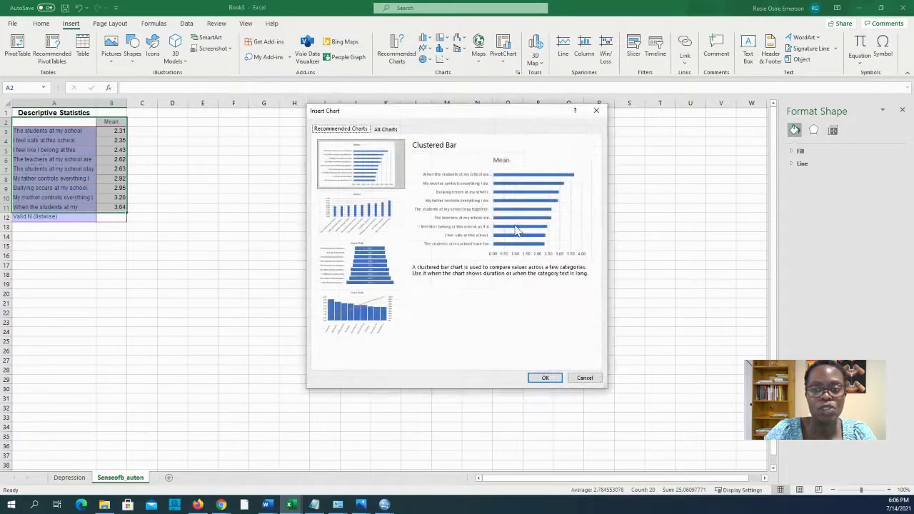
left_click(545, 379)
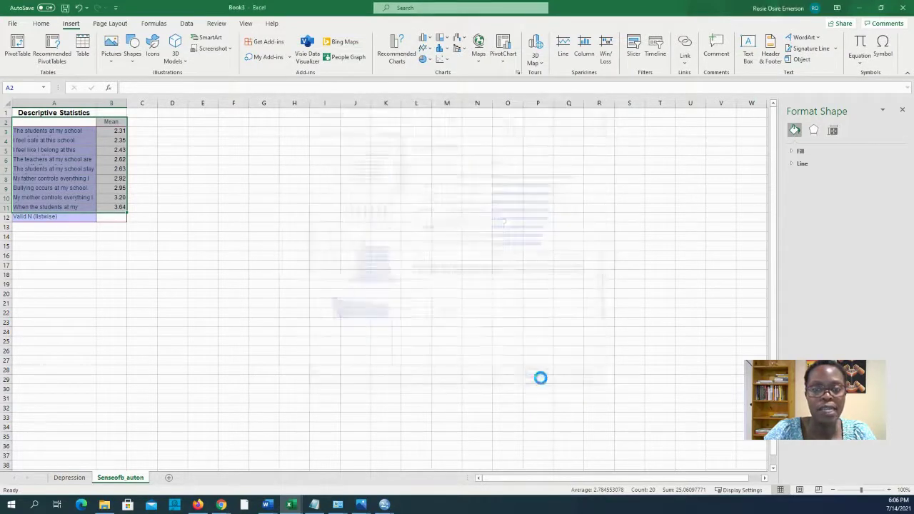
left_click(458, 254)
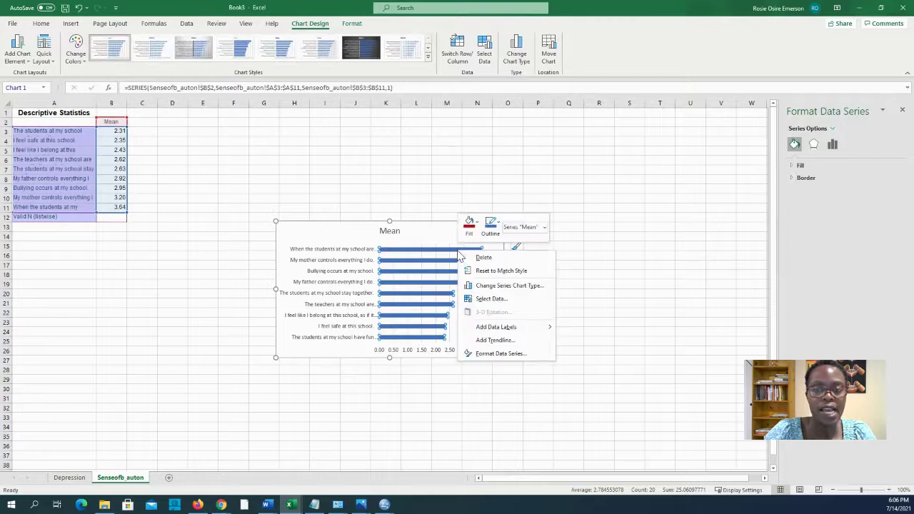
left_click(496, 327)
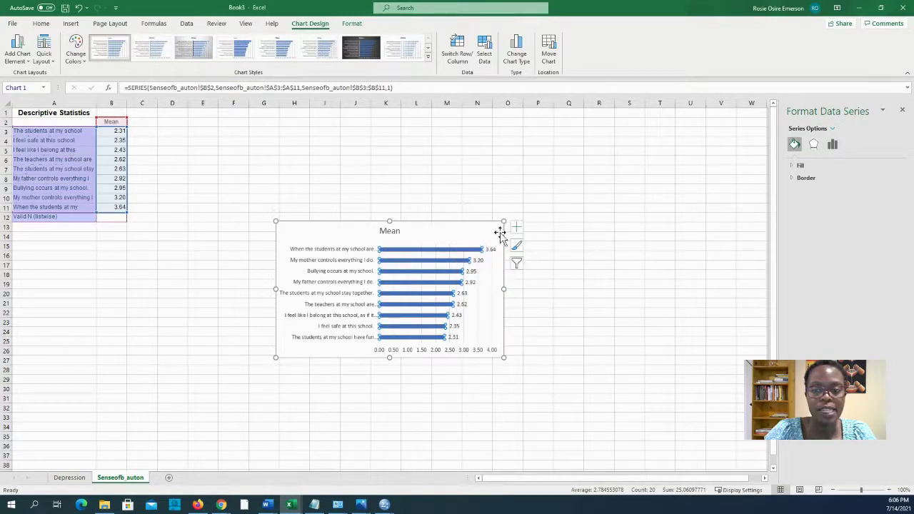
left_click_drag(503, 221, 524, 191)
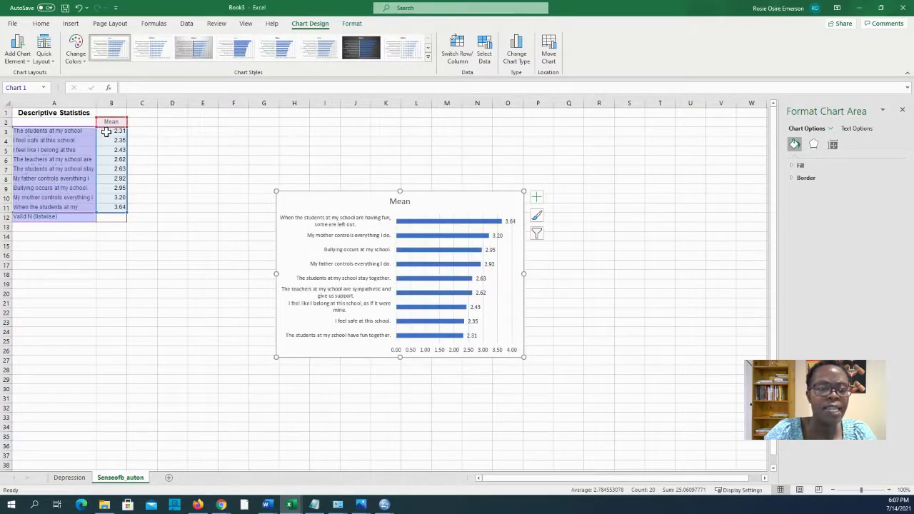
Reduce the mean values in B3:B11 to one decimal place
left_click_drag(106, 132, 110, 206)
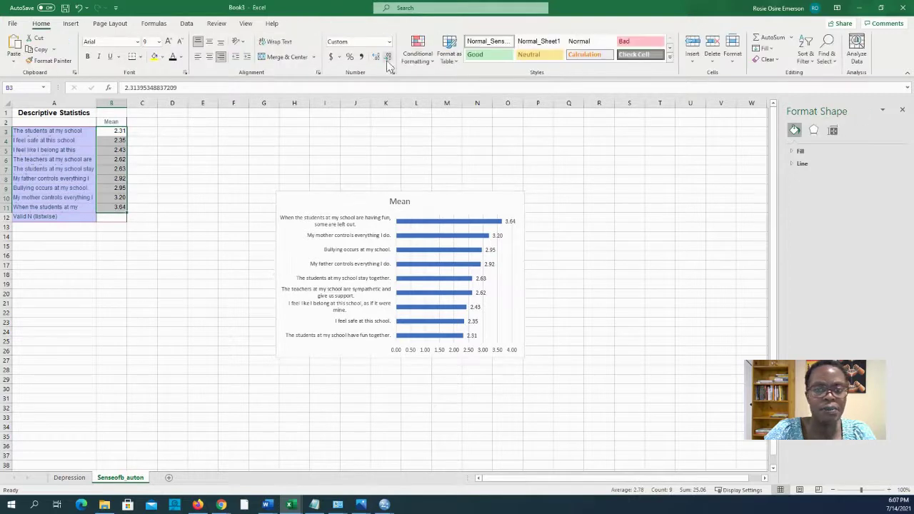
left_click(388, 61)
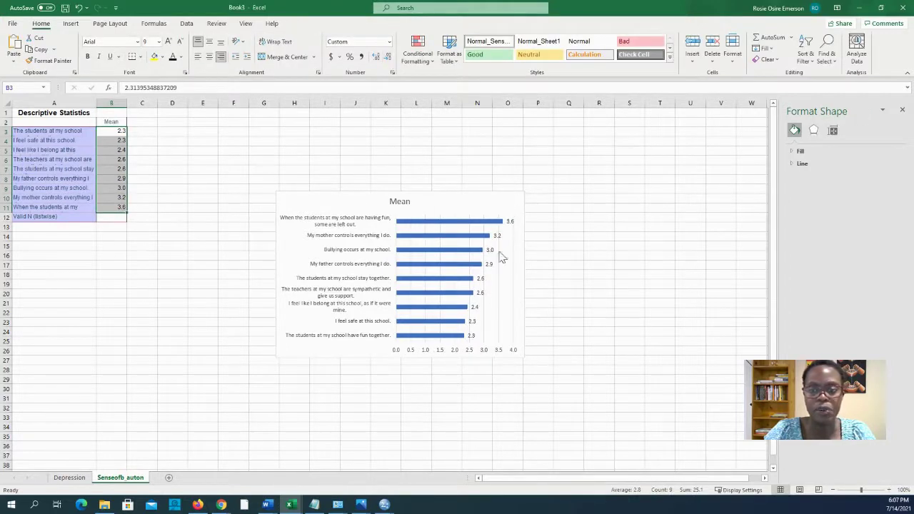
left_click(283, 206)
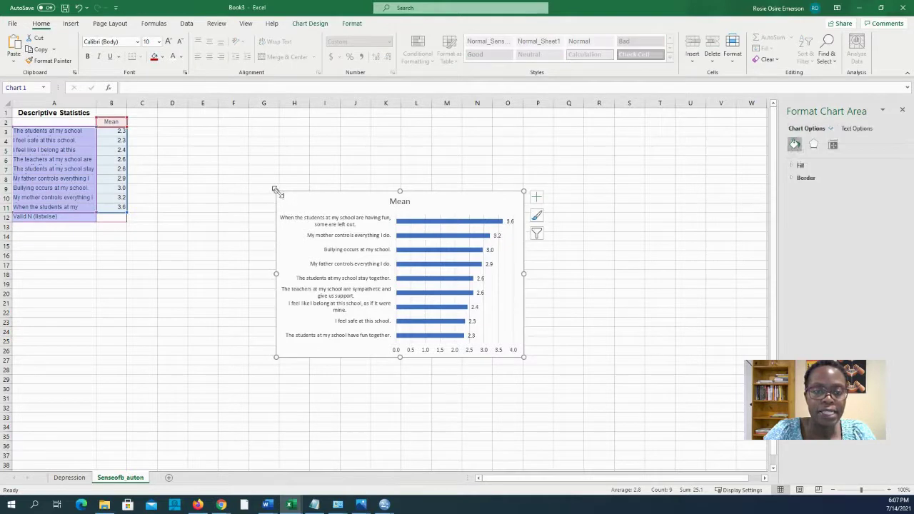
Enlarge the bar chart up and to the left
left_click_drag(277, 191, 265, 136)
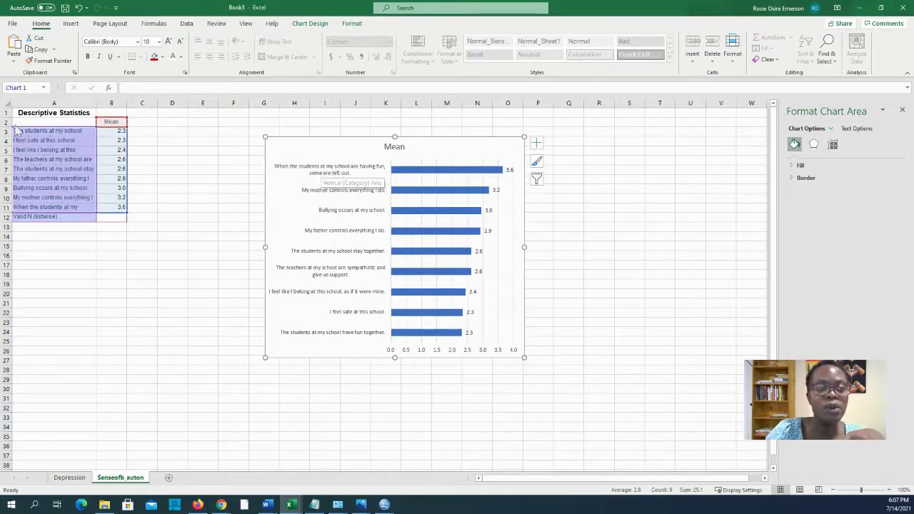
left_click(64, 140)
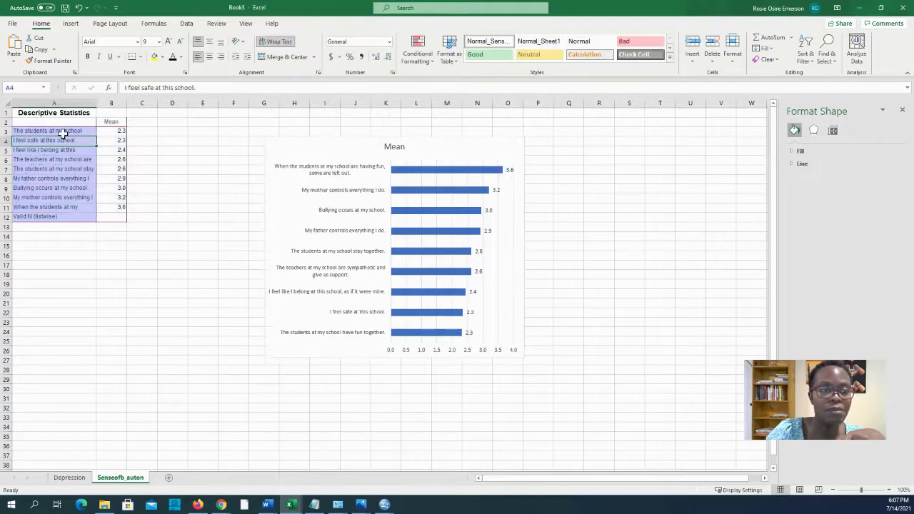
left_click(62, 132)
In A11, replace 'some are' with 'no one is' so it reads '…having fun,no one is left out.'
left_click(61, 207)
left_click(233, 87)
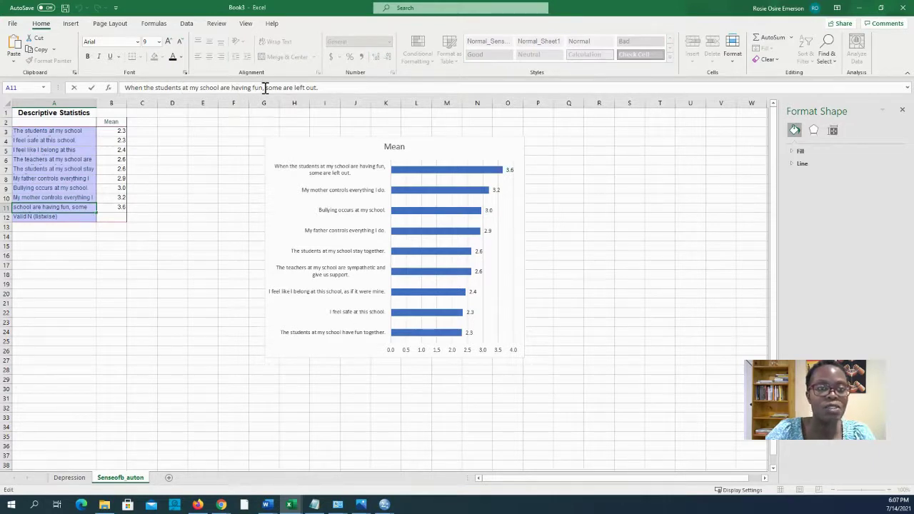
mouse_move(265, 88)
left_mouse_down()
mouse_move(319, 87)
mouse_move(282, 87)
left_mouse_up()
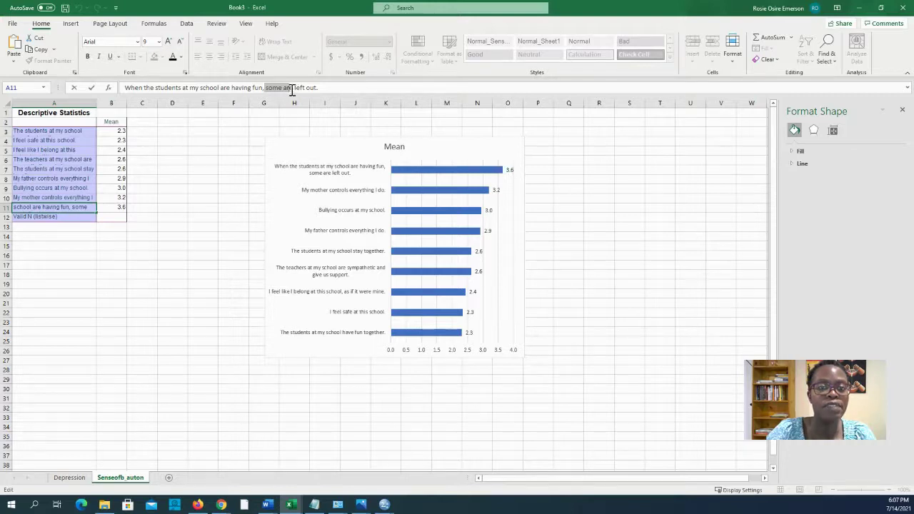
type("no one is")
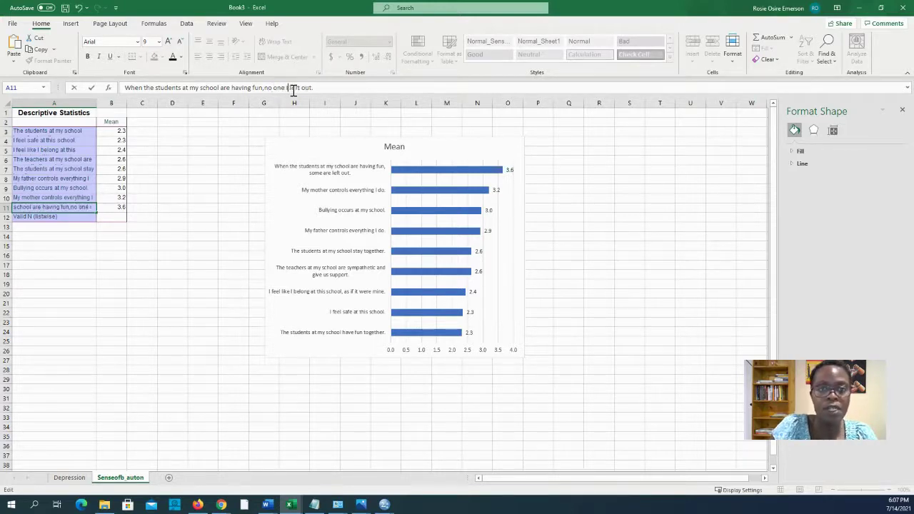
left_click(577, 151)
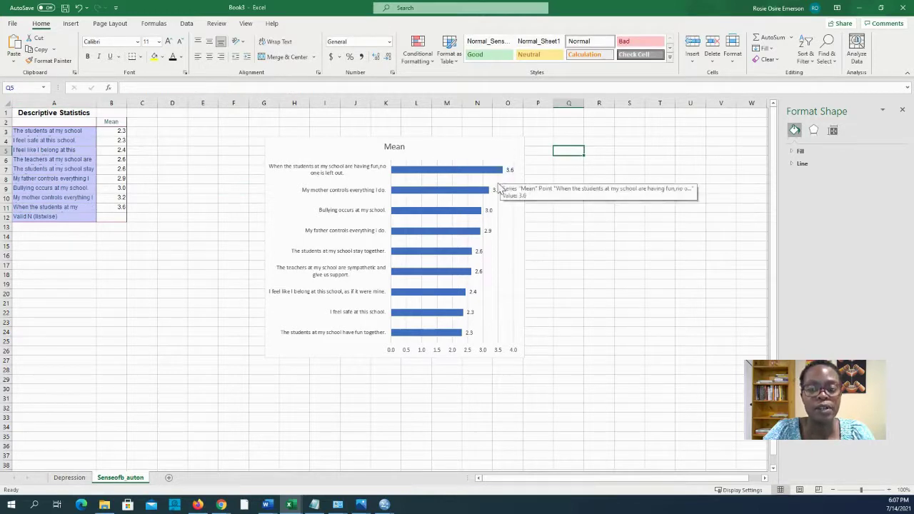
left_click(467, 351)
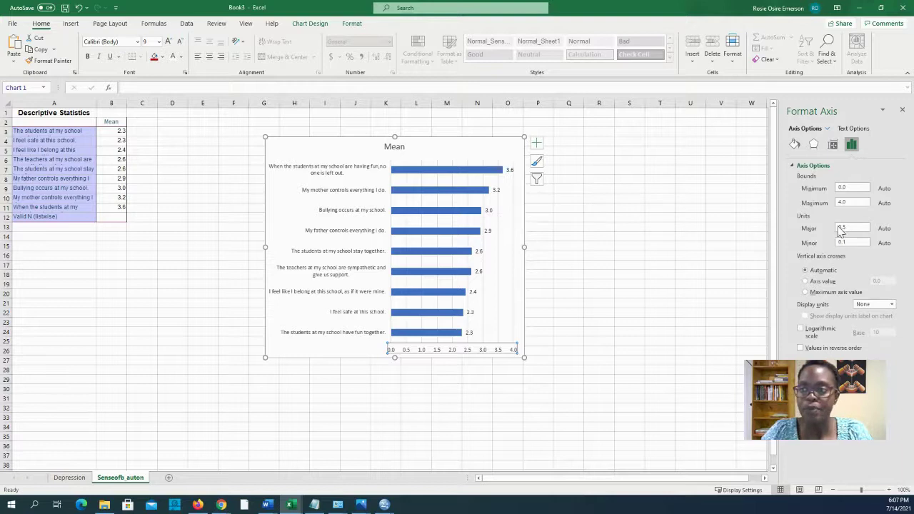
Set the horizontal axis to minimum 1.0, maximum 5.0 and major unit 1.0
left_click(830, 187)
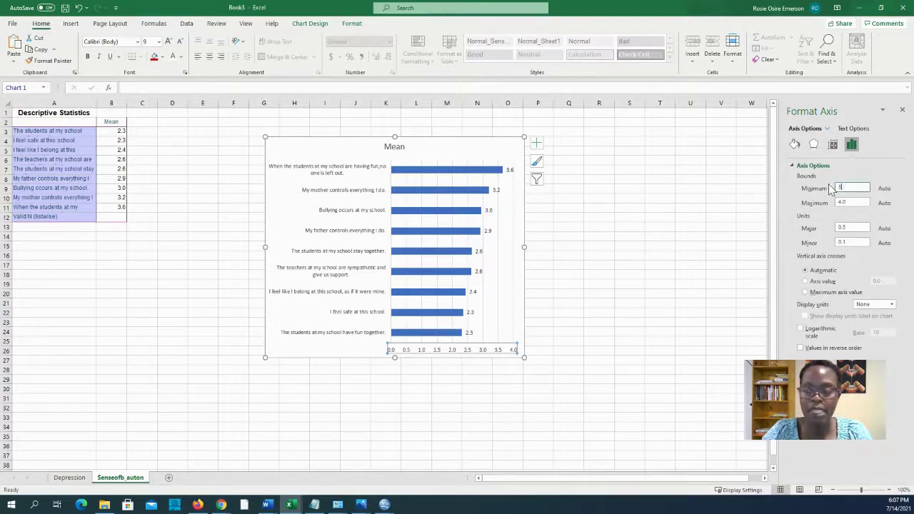
key("Tab")
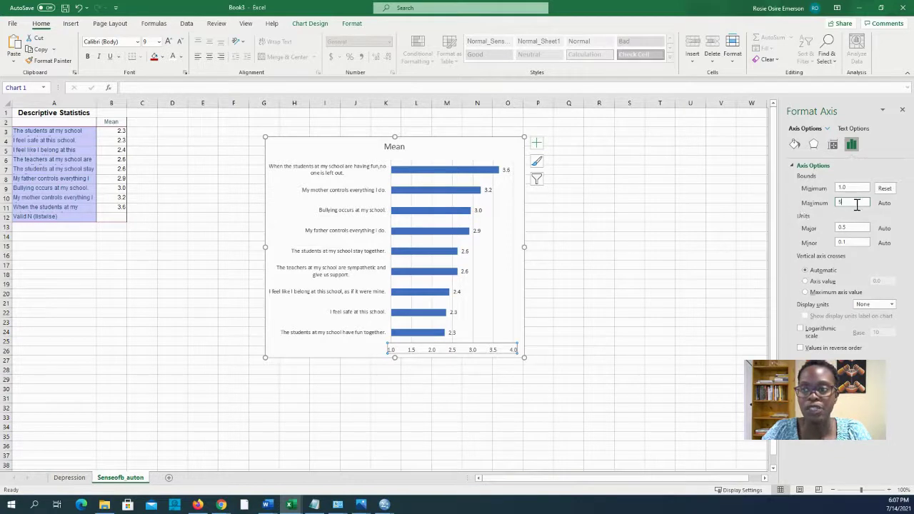
type("5")
key("Tab")
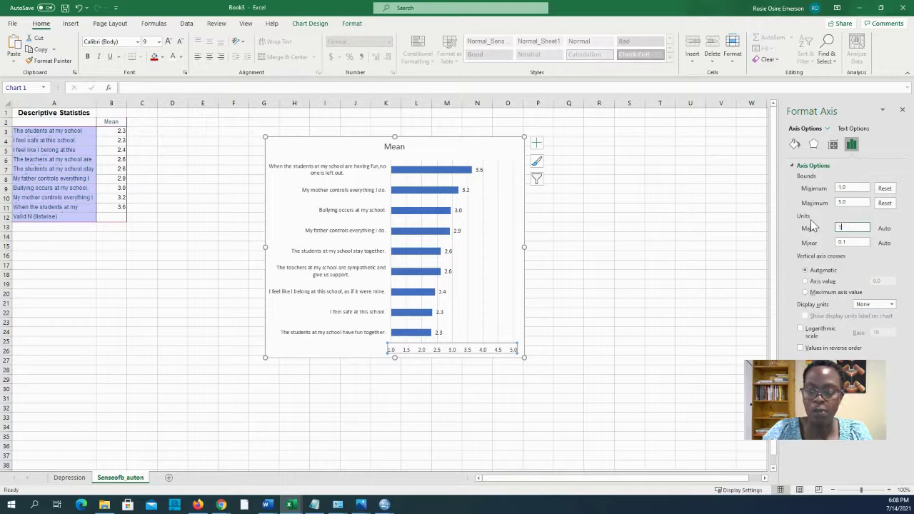
type("1.0")
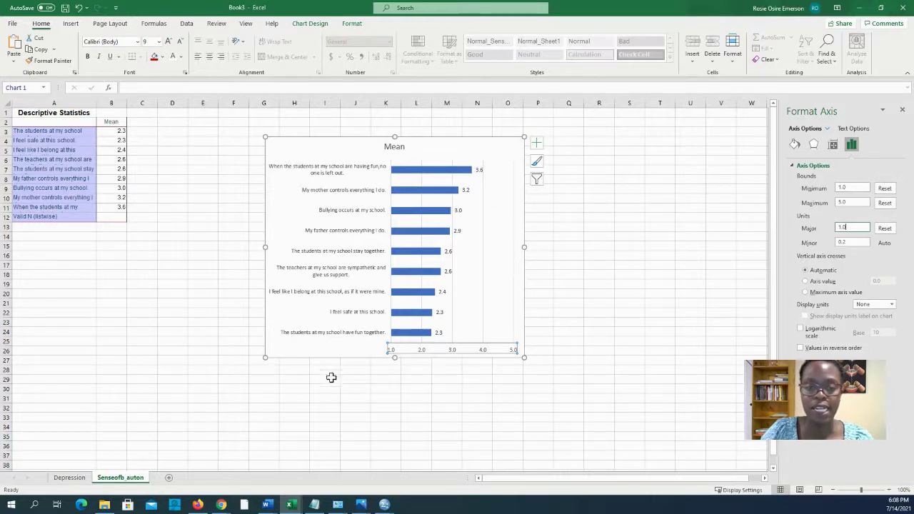
left_click_drag(318, 363, 322, 380)
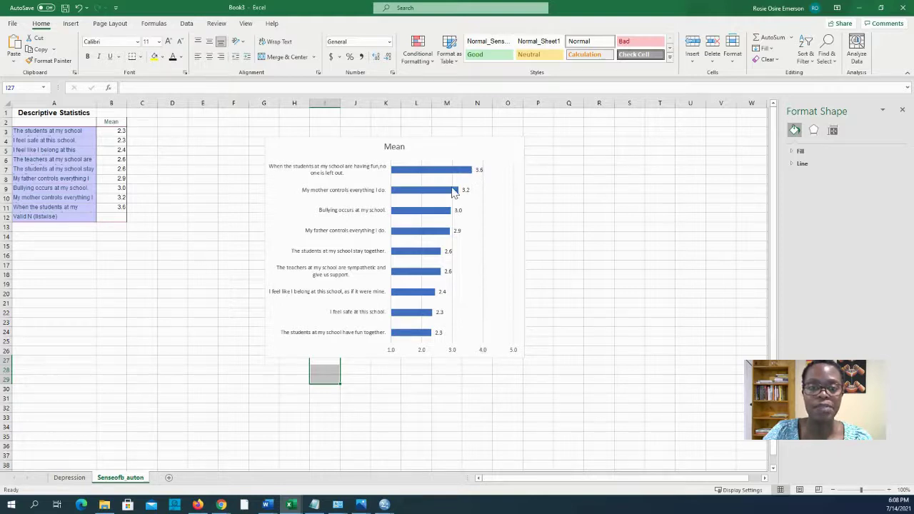
left_click(343, 176)
left_click(78, 130)
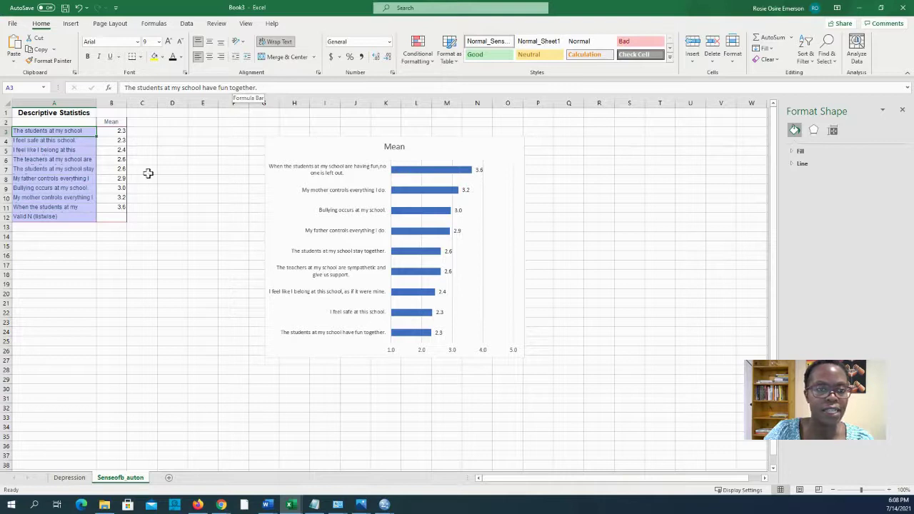
left_click(46, 207)
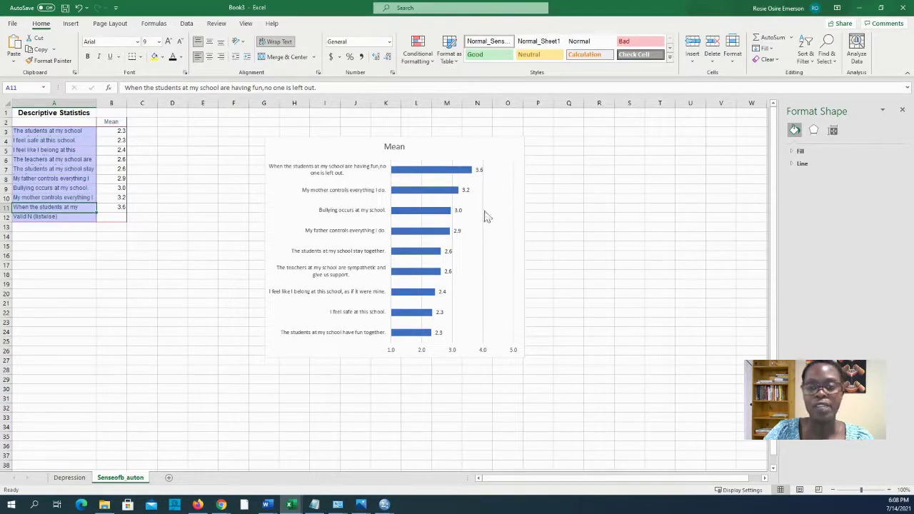
left_click(558, 254)
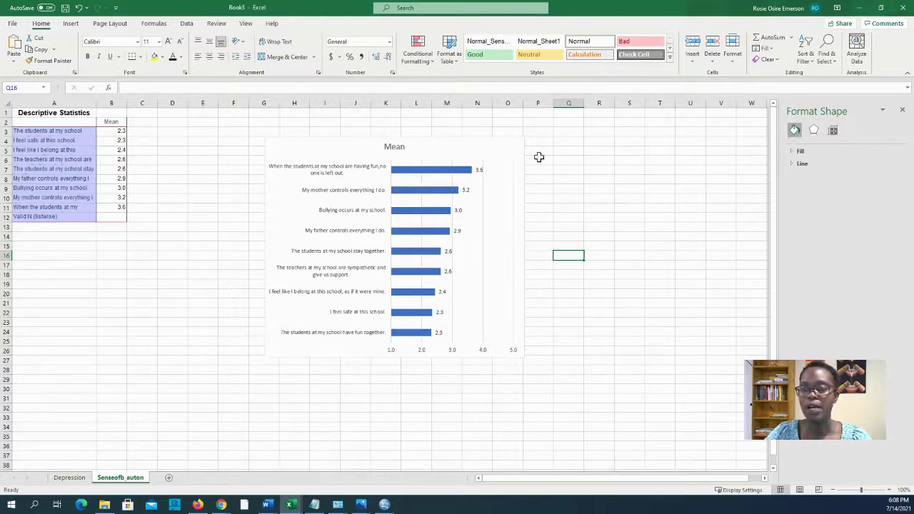
left_click_drag(321, 369, 510, 436)
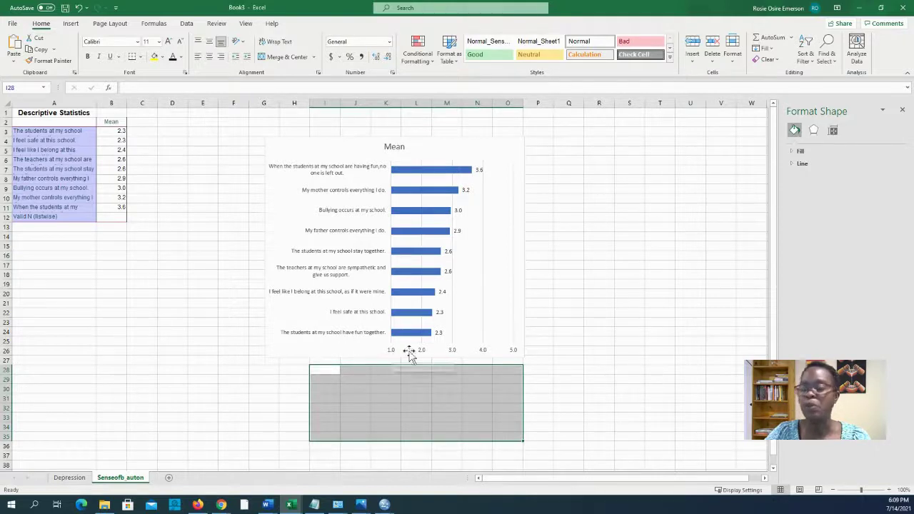